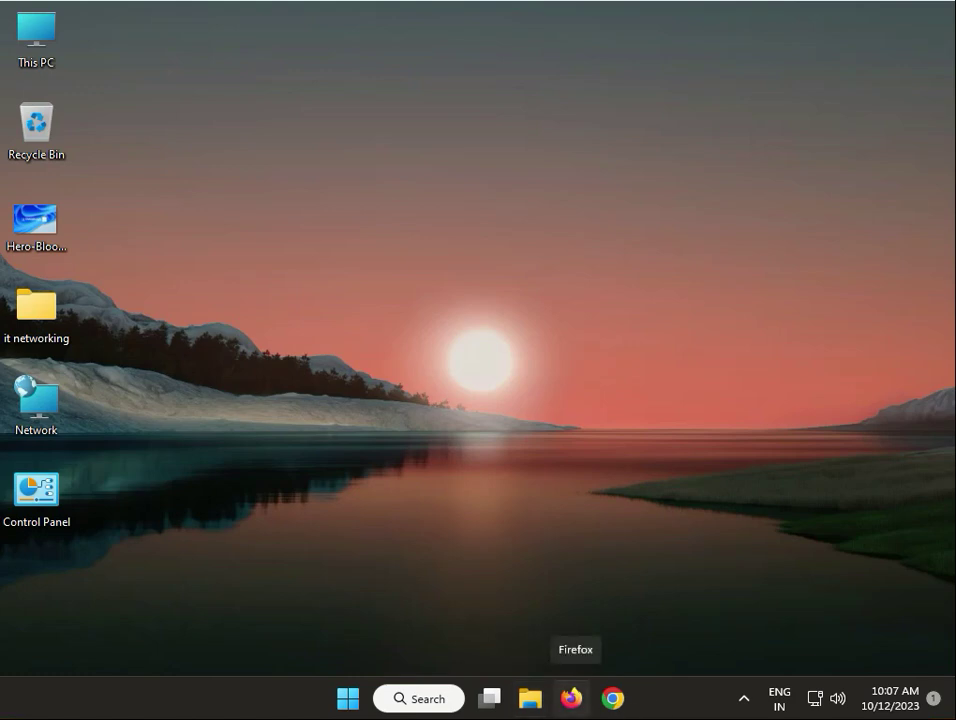
- In Windows Security, choose the Microsoft Defender Antivirus (offline scan) option, then close the app
left_click(344, 702)
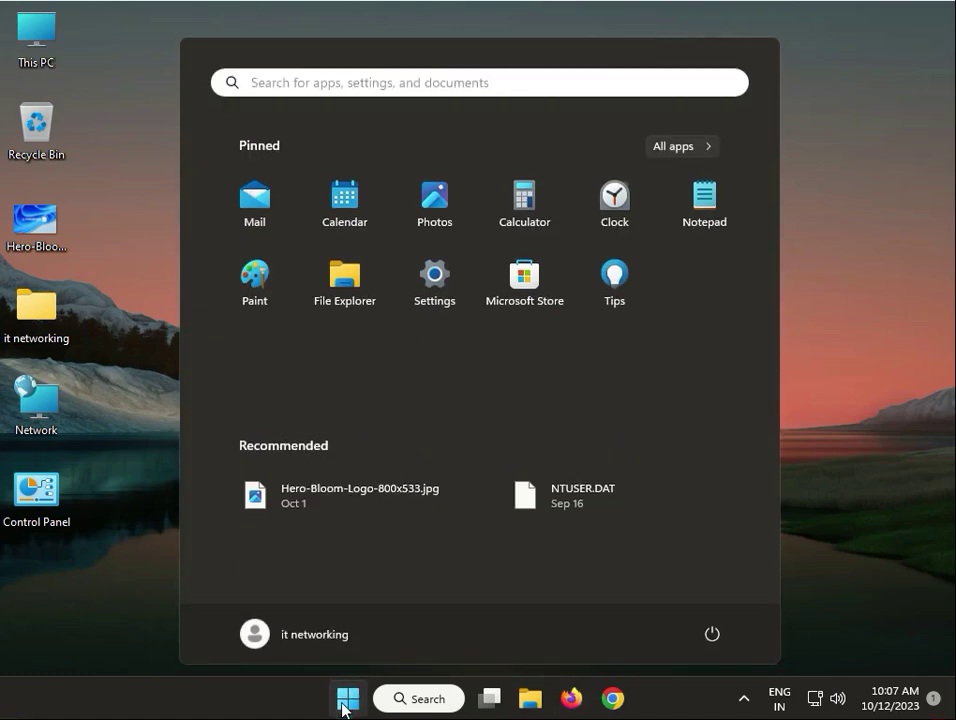
type("win")
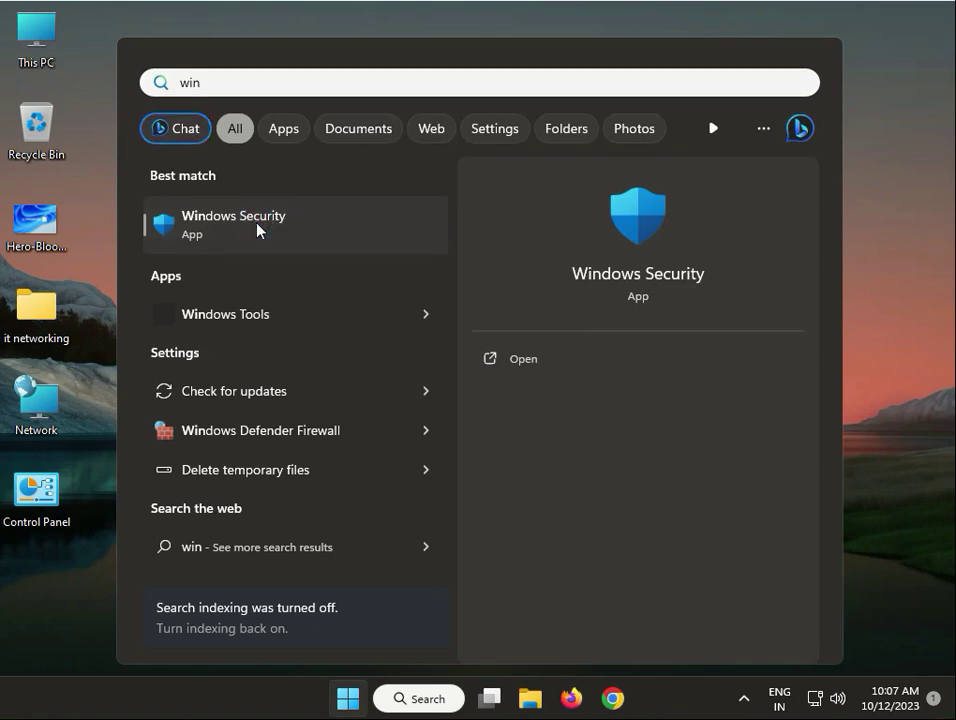
left_click(257, 231)
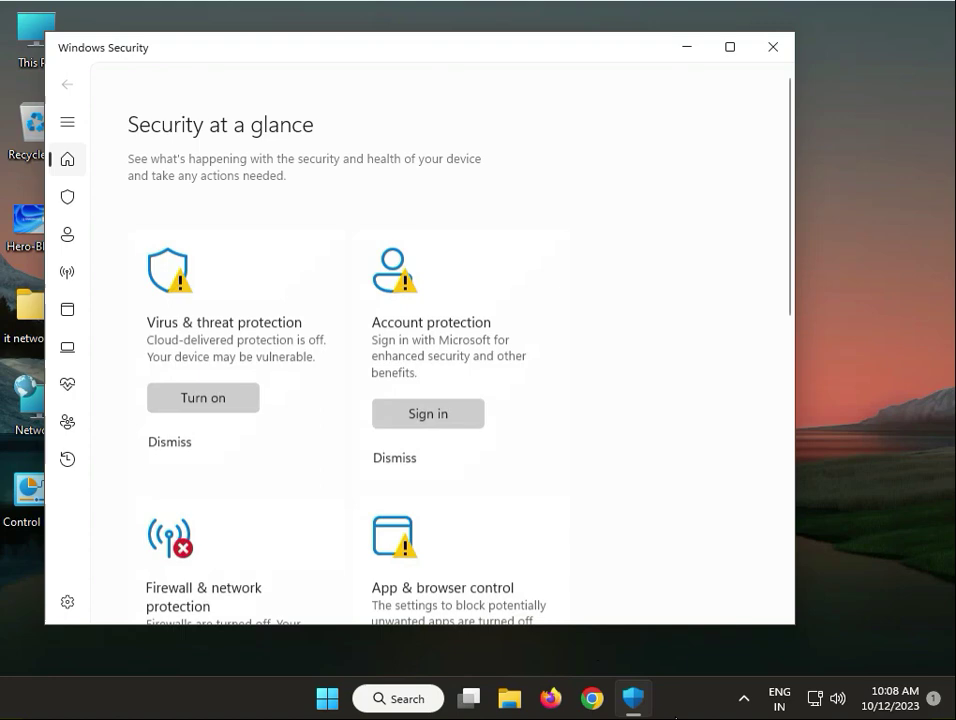
left_click(178, 335)
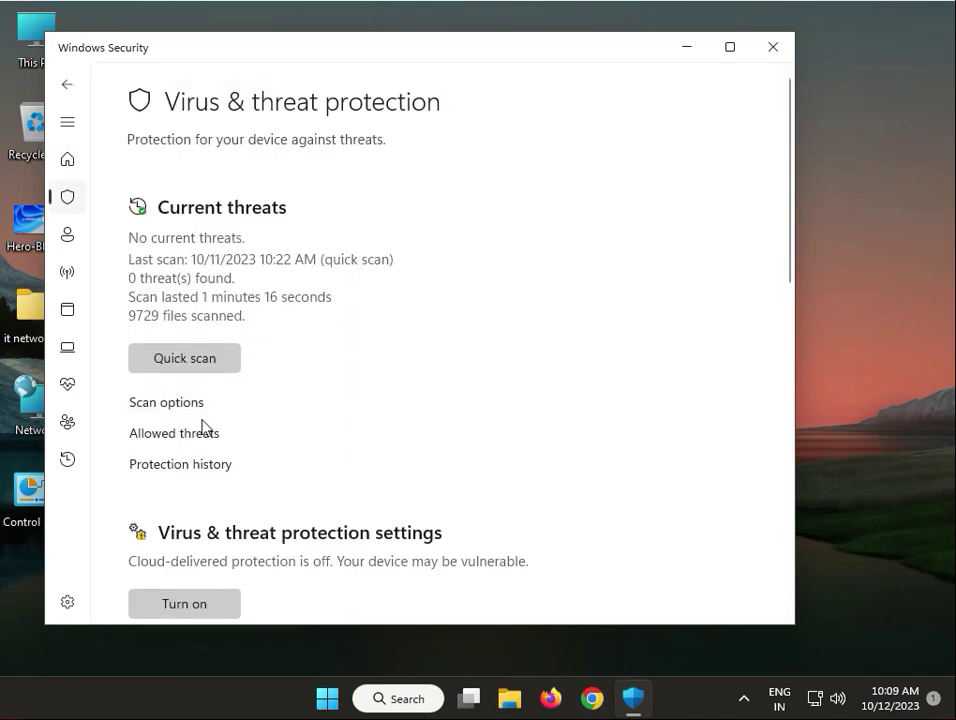
left_click(172, 404)
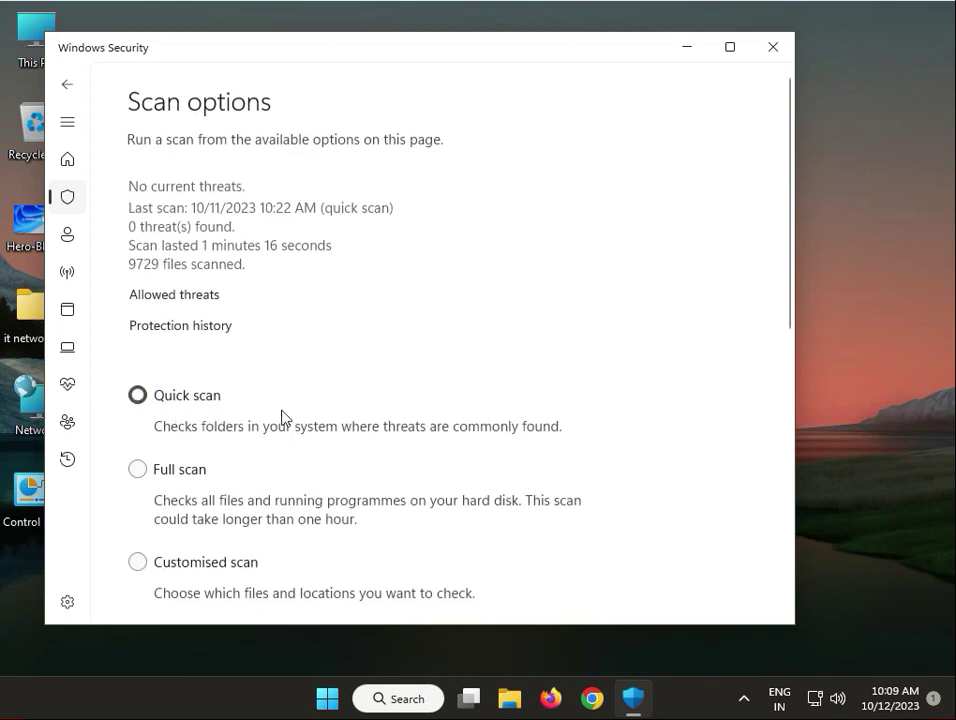
scroll(373, 427, "down", 3)
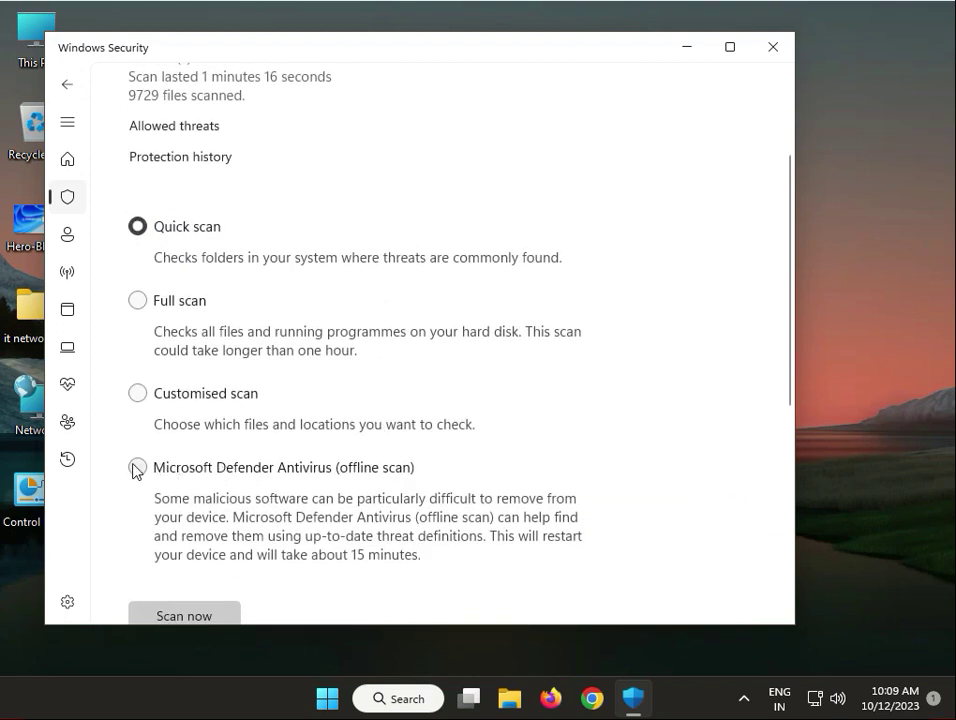
left_click(140, 468)
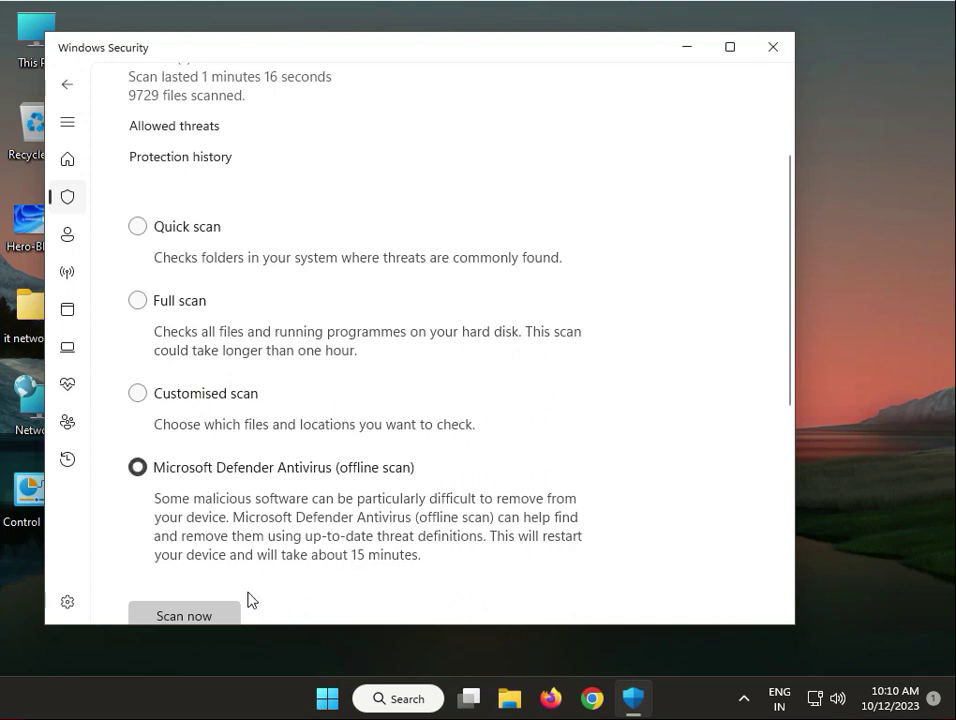
mouse_move(632, 698)
left_click(772, 50)
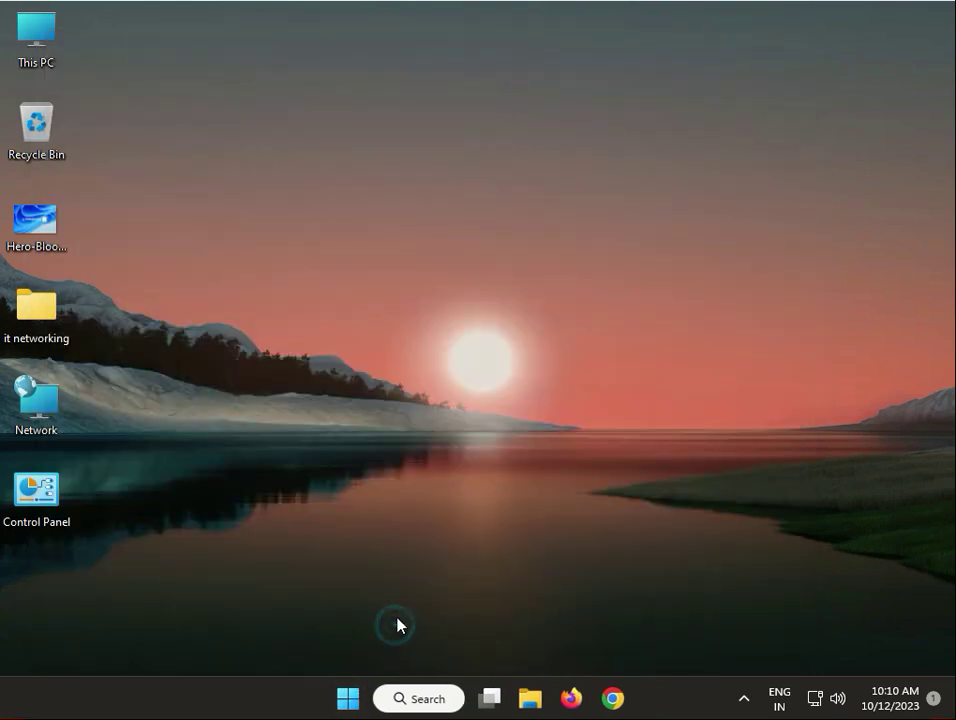
- Run msconfig, hide all Microsoft services, disable the six remaining services and apply
key("super+r")
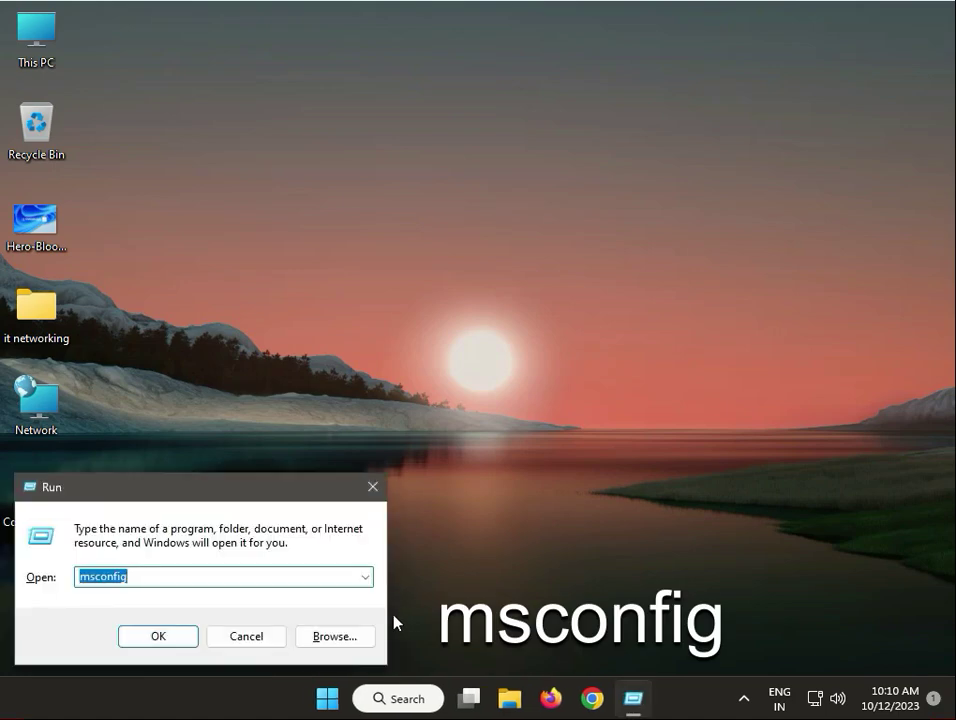
left_click(140, 634)
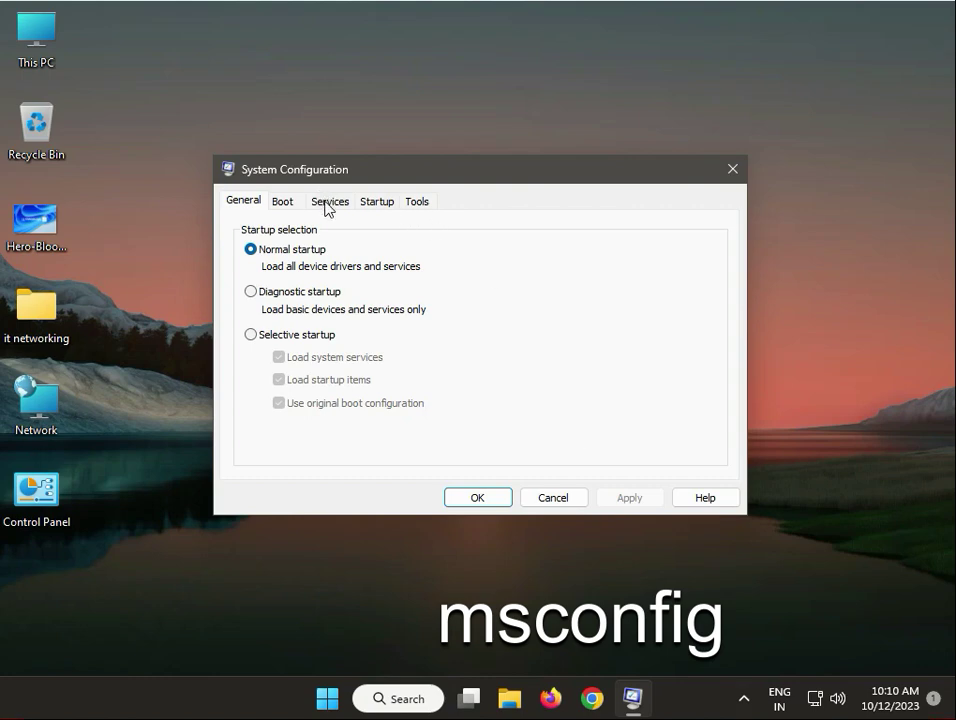
left_click(329, 204)
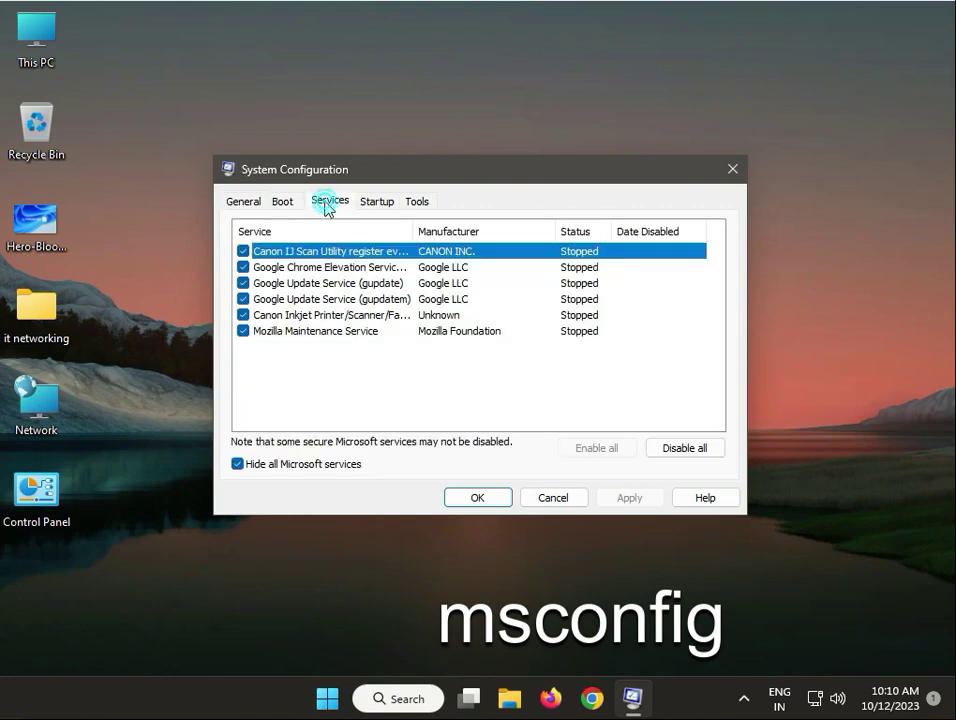
left_click(378, 201)
left_click(318, 201)
left_click(251, 465)
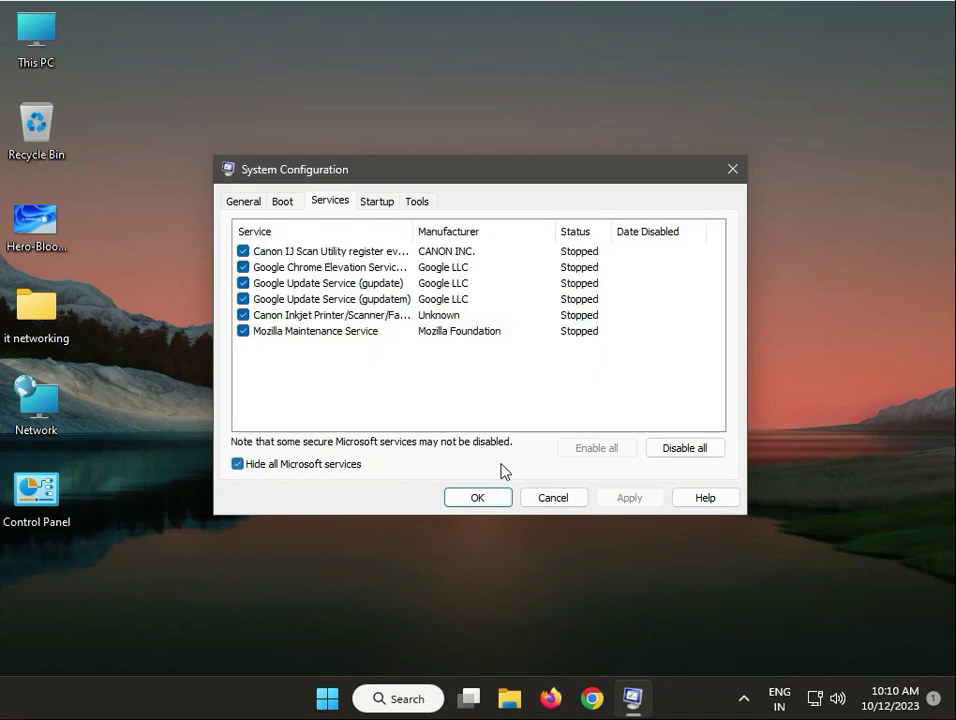
left_click(706, 449)
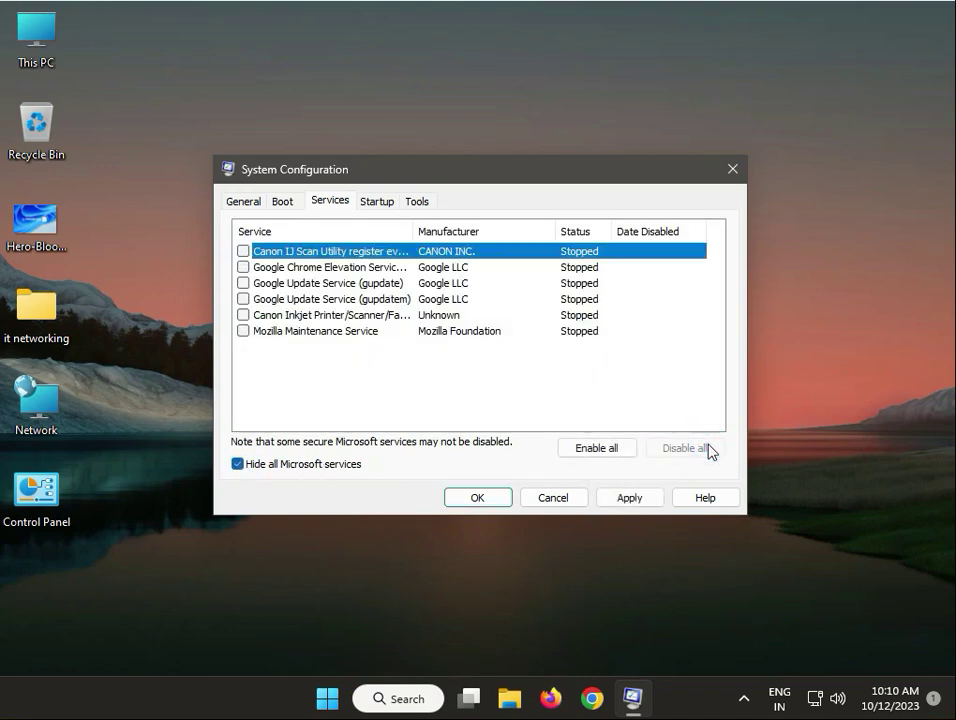
left_click(627, 499)
left_click(473, 503)
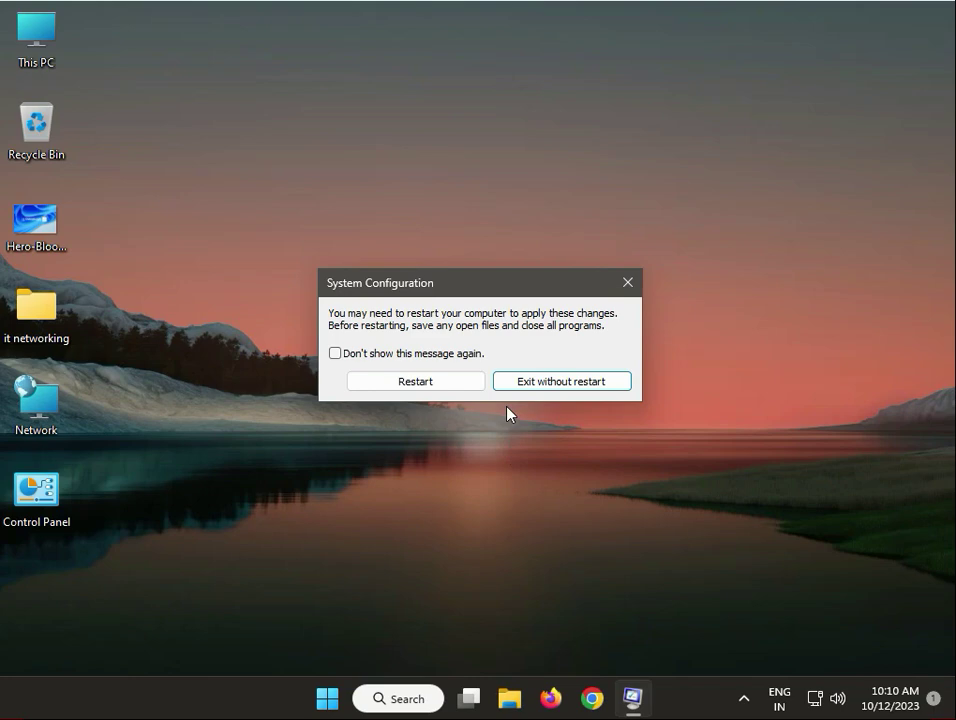
- Exit without restarting and launch Command Prompt as administrator
left_click(556, 381)
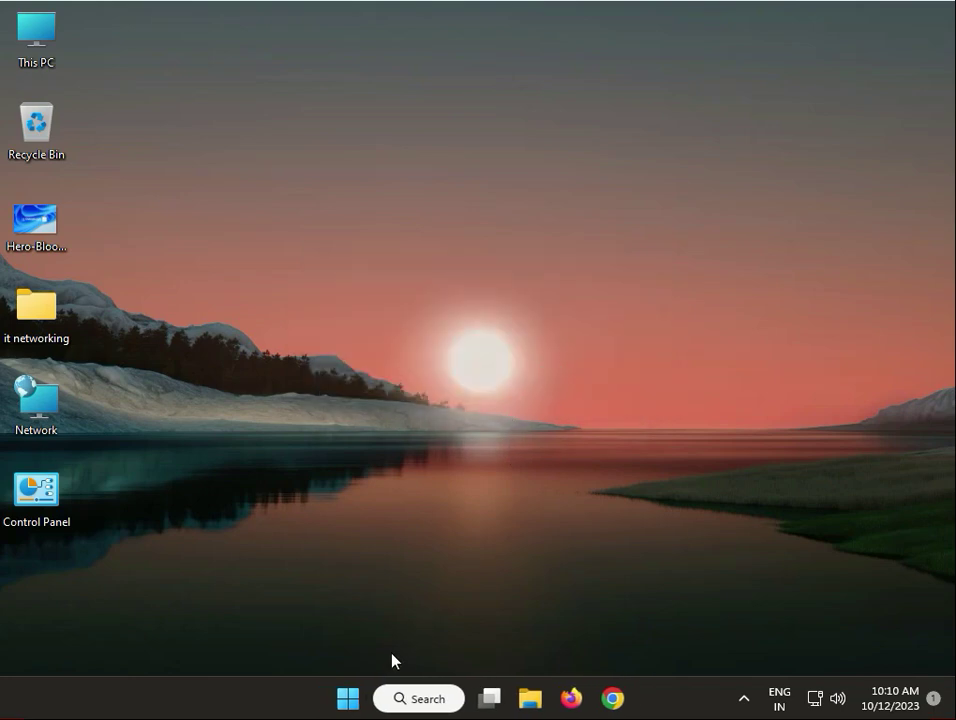
left_click(355, 699)
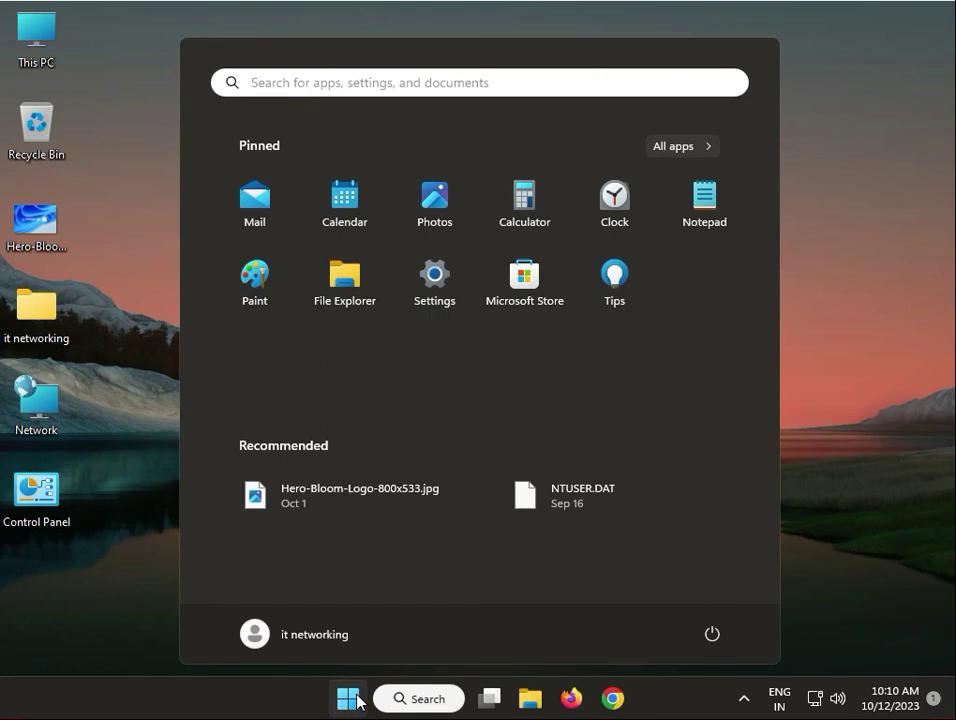
type("md")
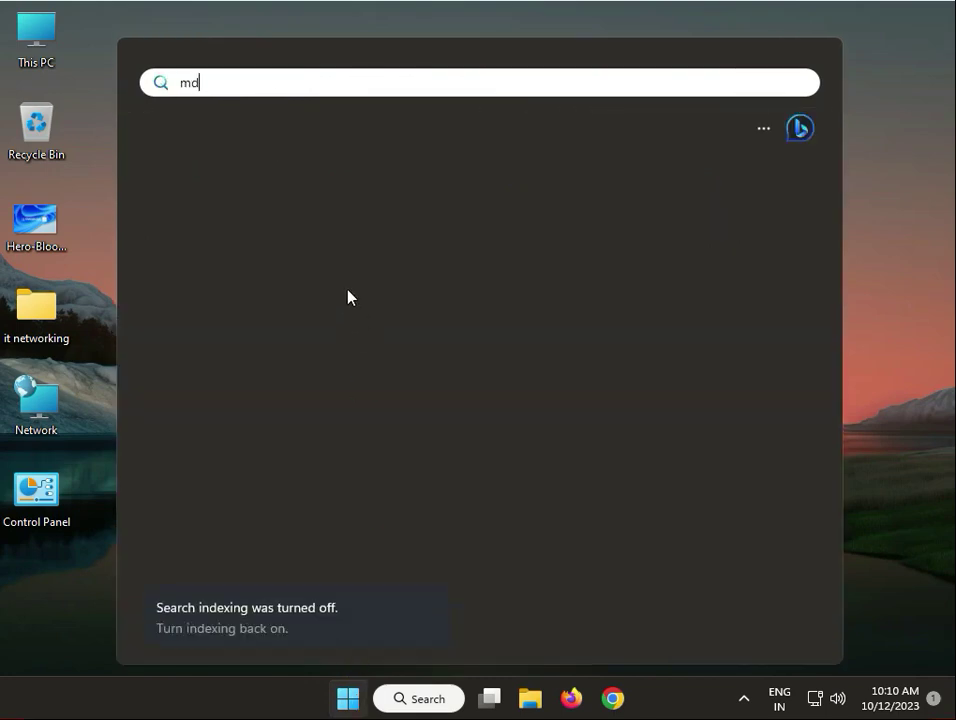
key("BackSpace")
key("BackSpace")
type("cm")
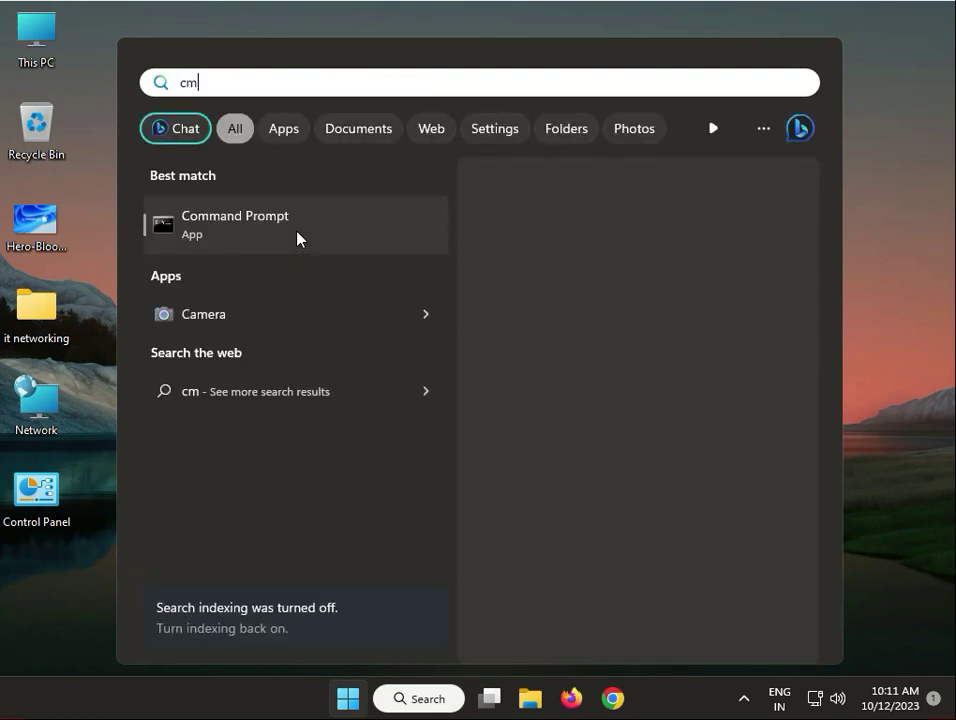
type("d")
right_click(300, 245)
left_click(324, 258)
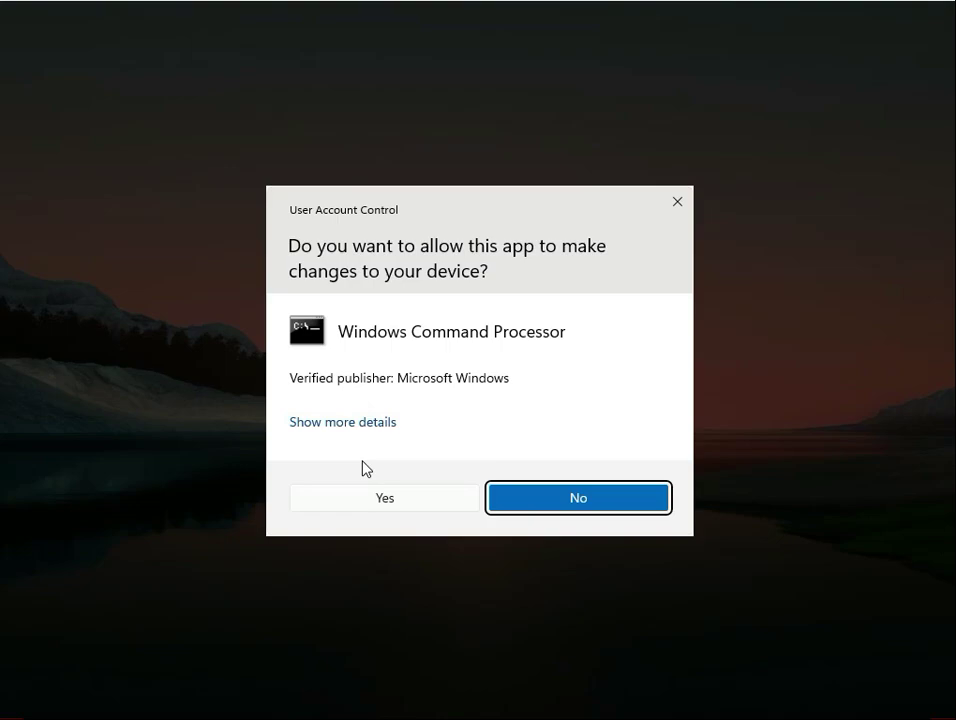
left_click(380, 497)
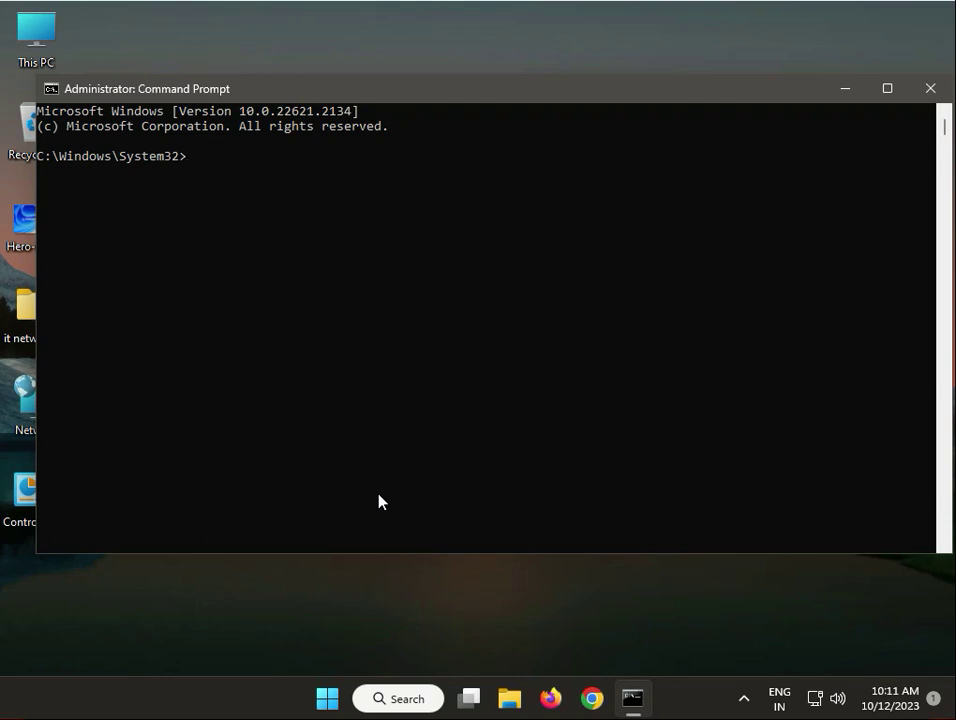
- Run chkdsk c: /f, answer y to schedule the check at restart, and close the prompt
type("chkdsk c: /f")
key("Return")
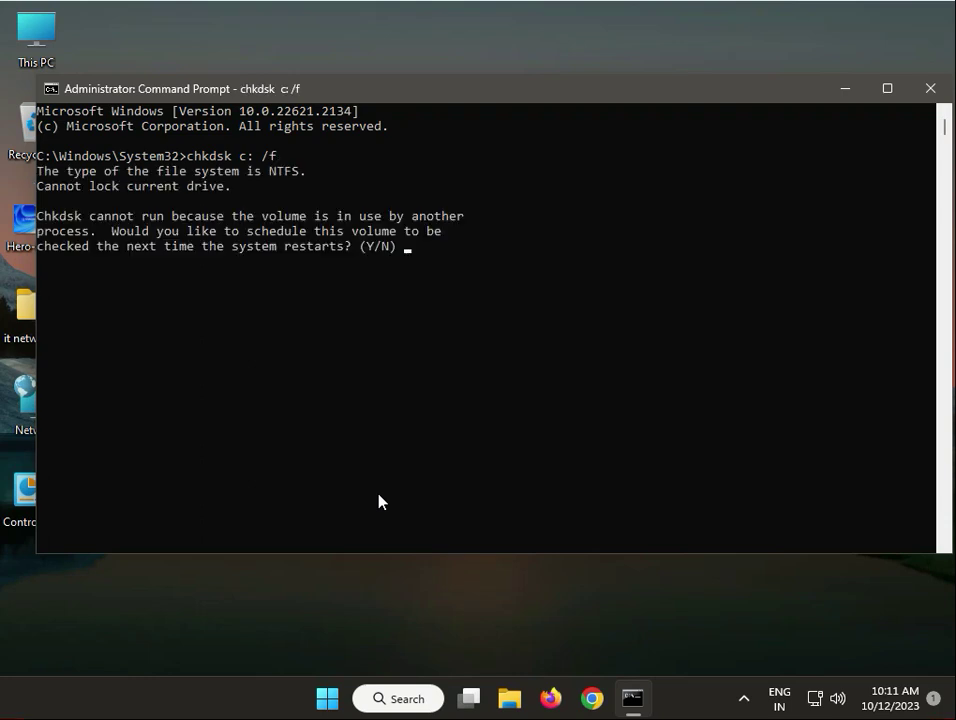
type("y")
key("Return")
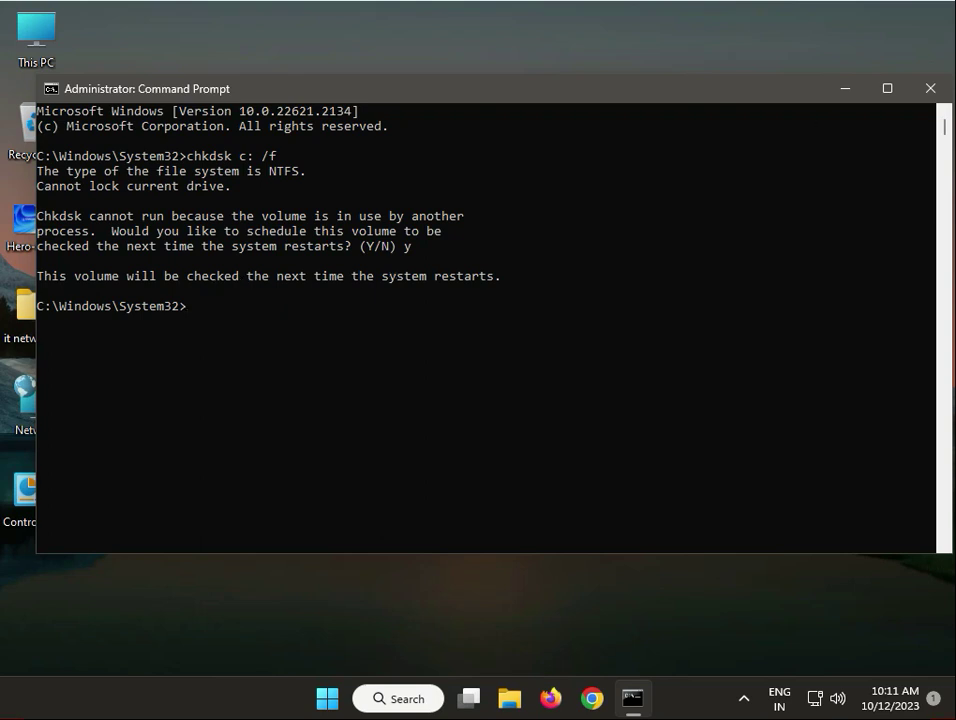
left_click(929, 88)
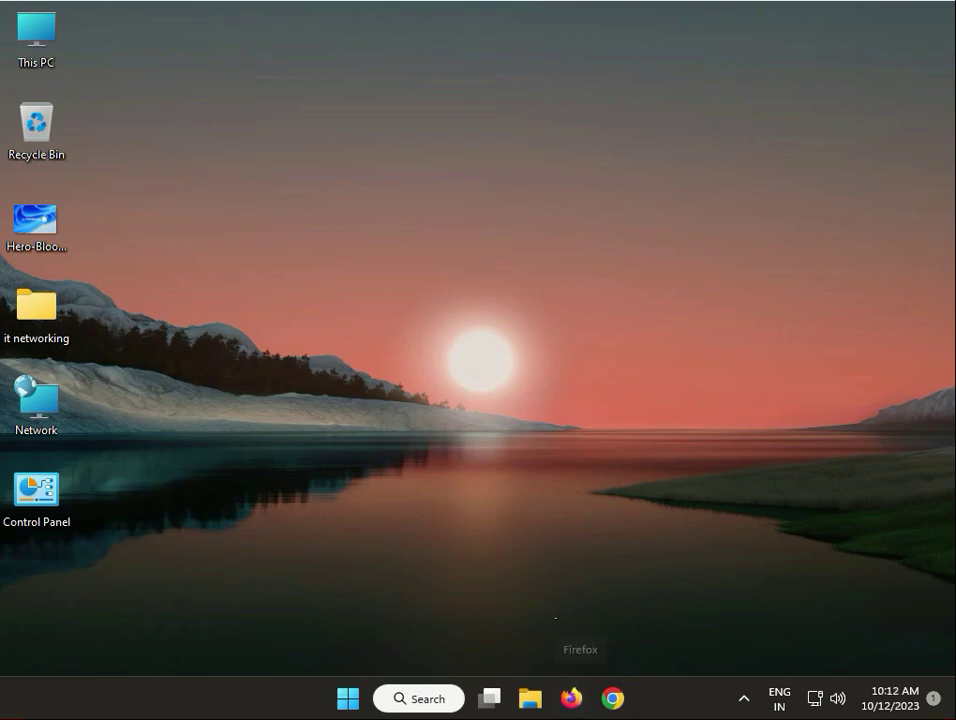
- Run cleanmgr on drive C:, include system files, and permanently delete the checked categories
left_click(381, 517)
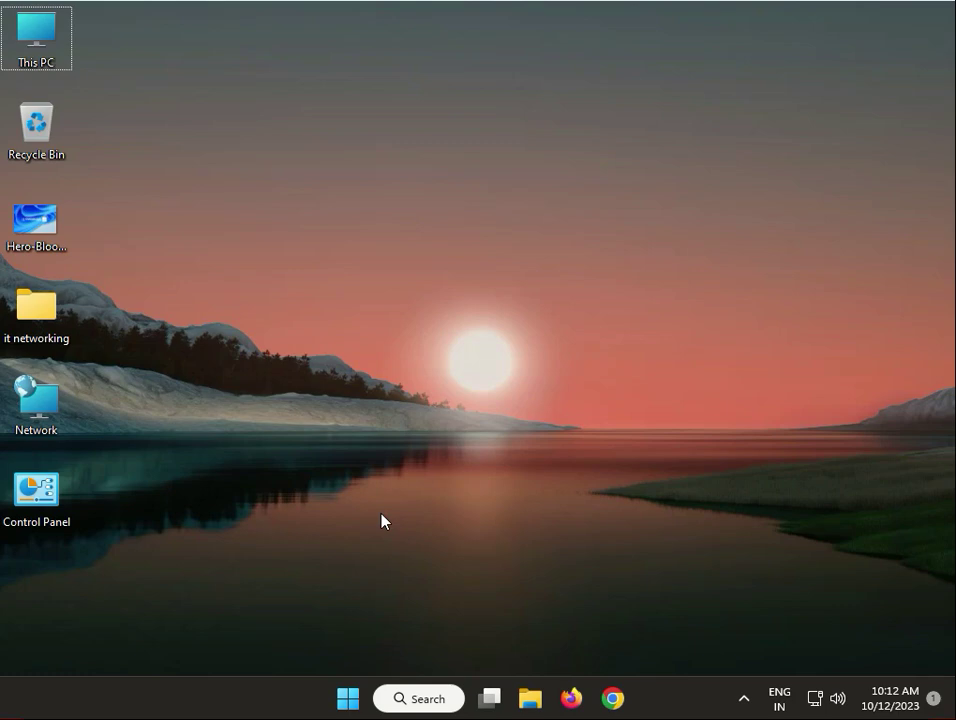
key("super+r")
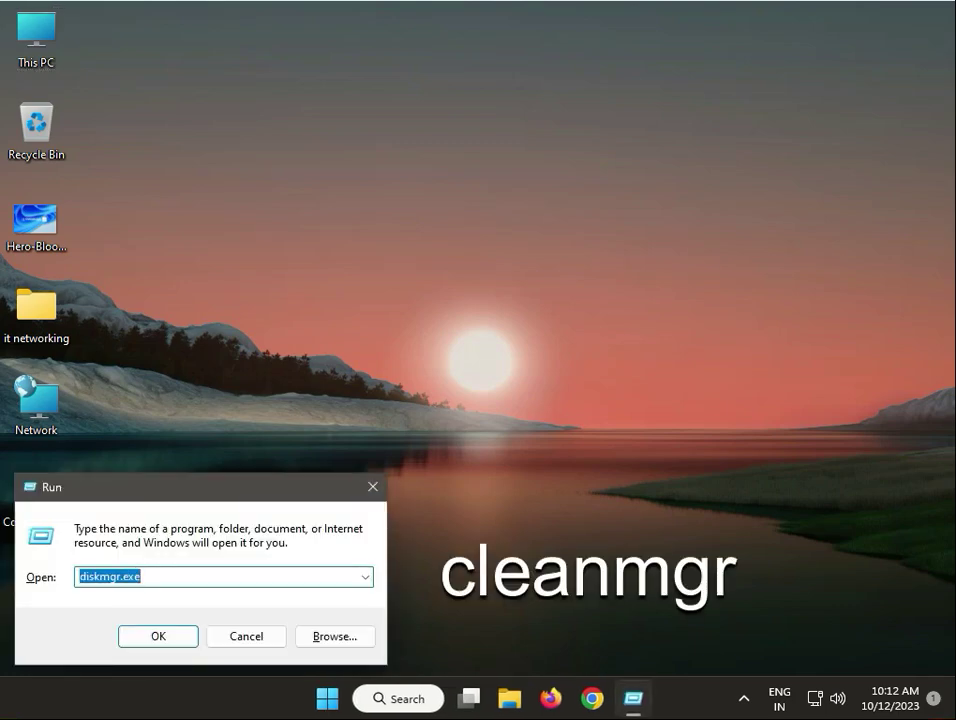
type("cleanmgr")
left_click(140, 636)
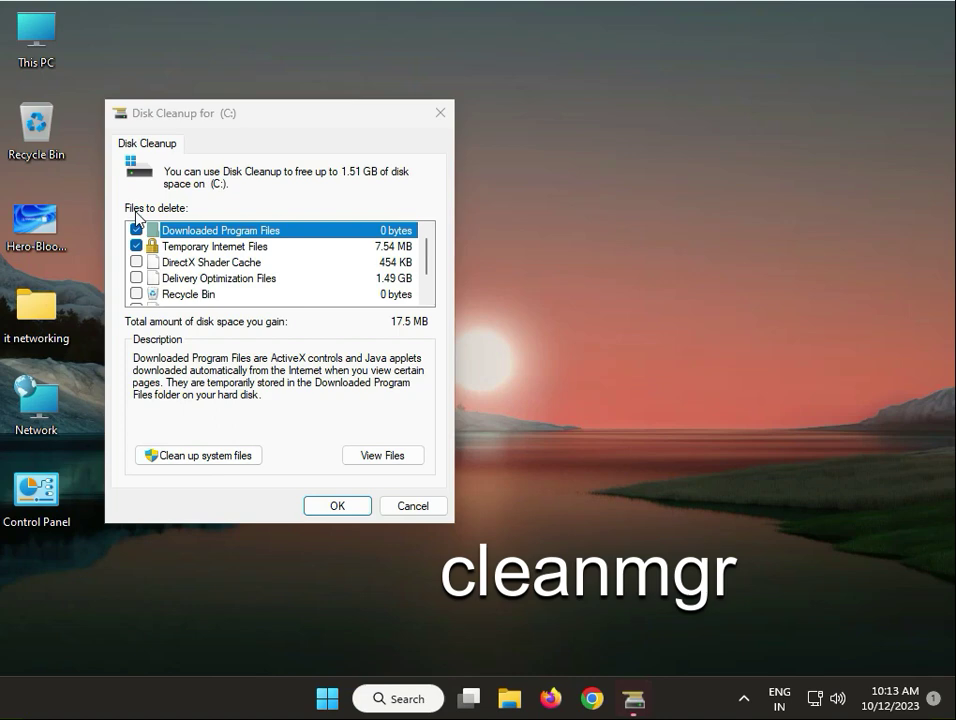
left_click(240, 462)
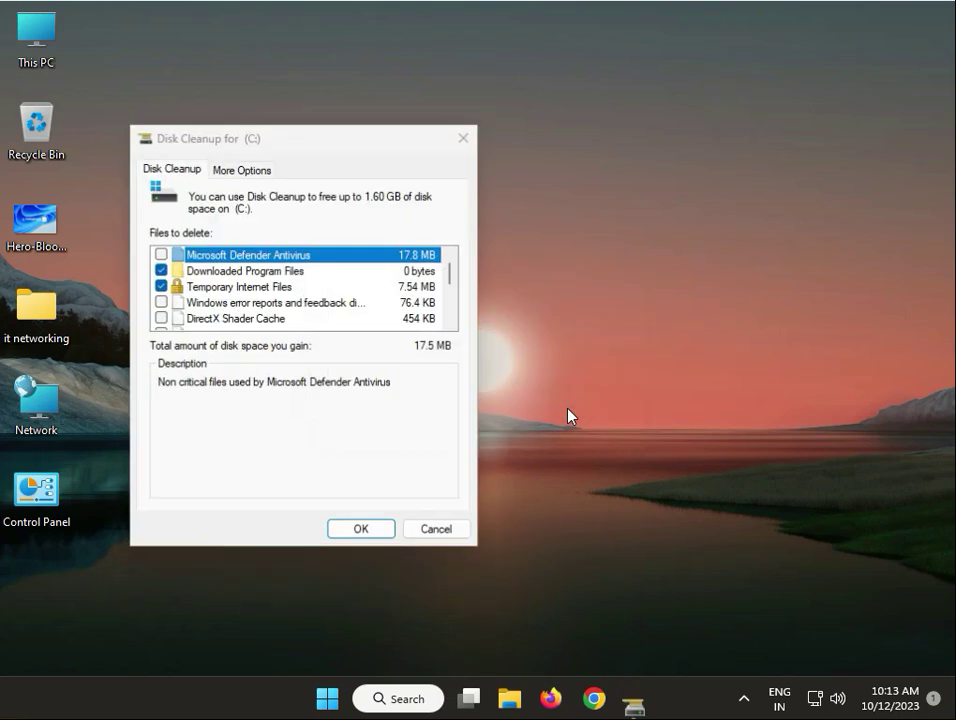
left_click(358, 532)
left_click(488, 362)
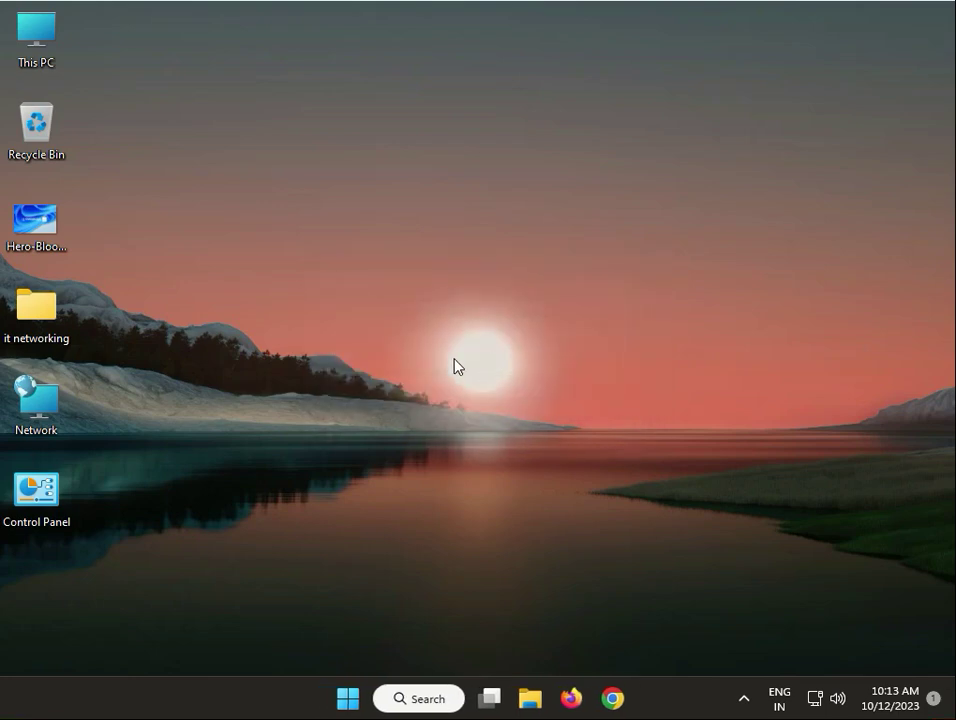
left_click(348, 702)
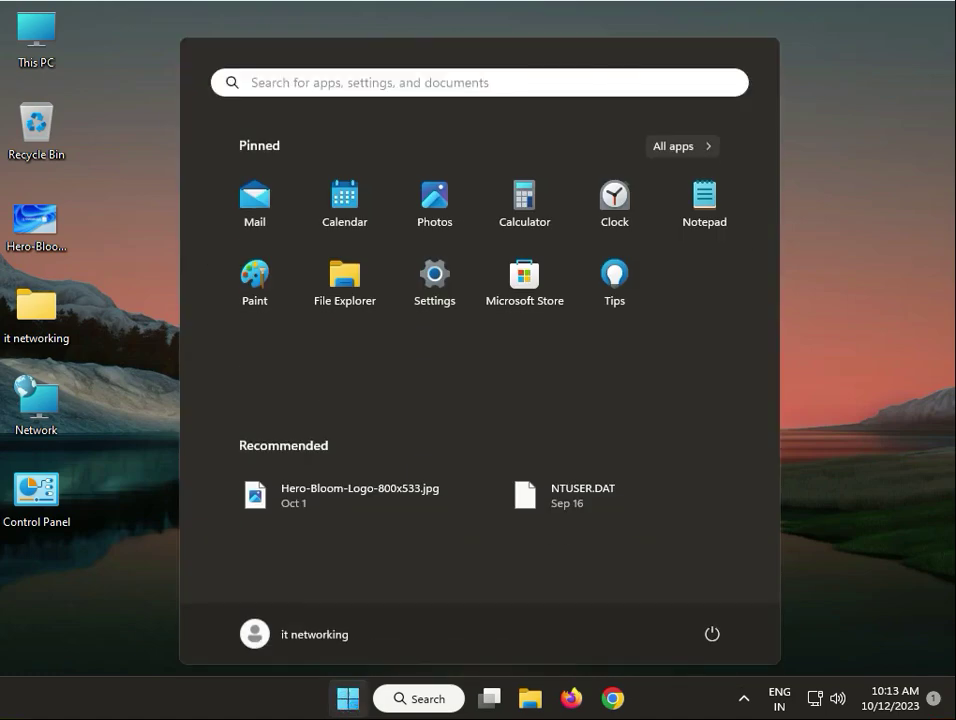
left_click(432, 280)
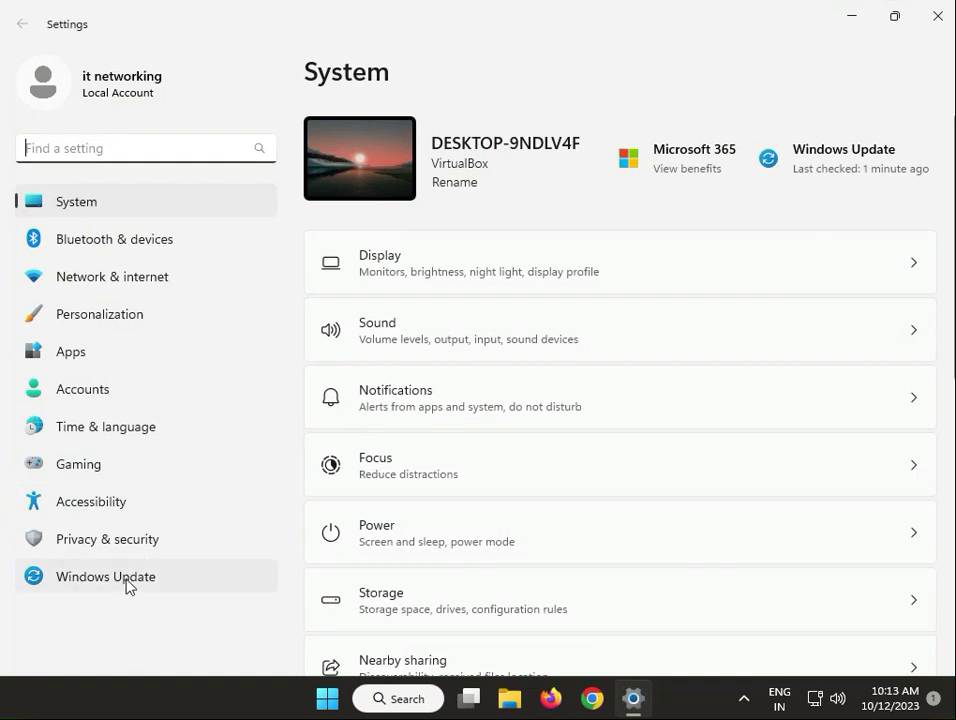
left_click(126, 580)
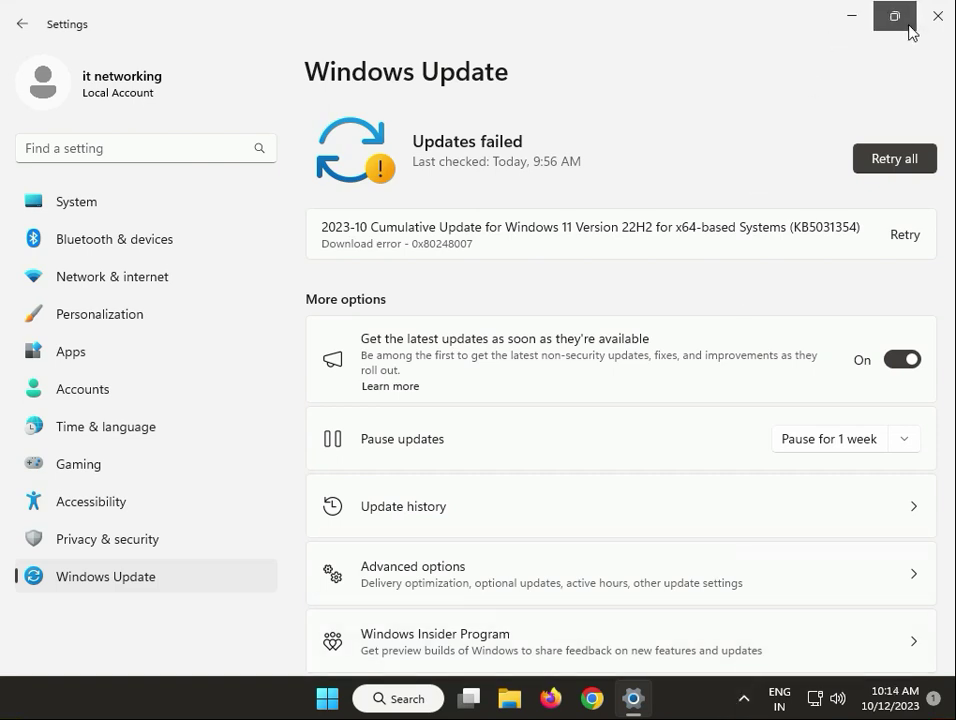
left_click(938, 16)
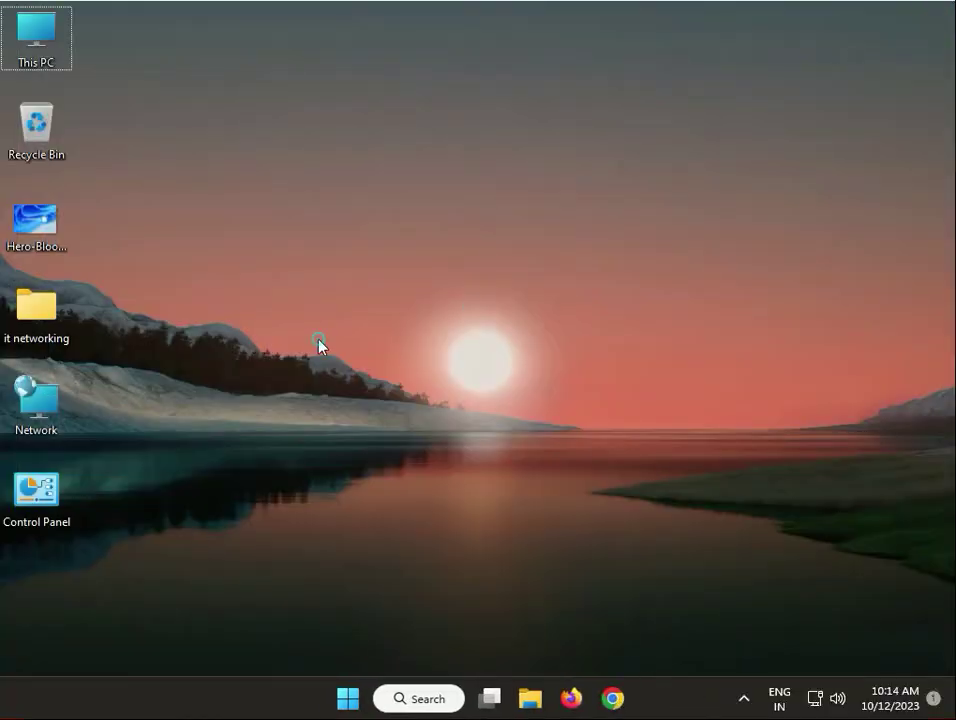
- Open the user's %temp% folder from the Run box
right_click(341, 388)
left_click(279, 480)
key("super+r")
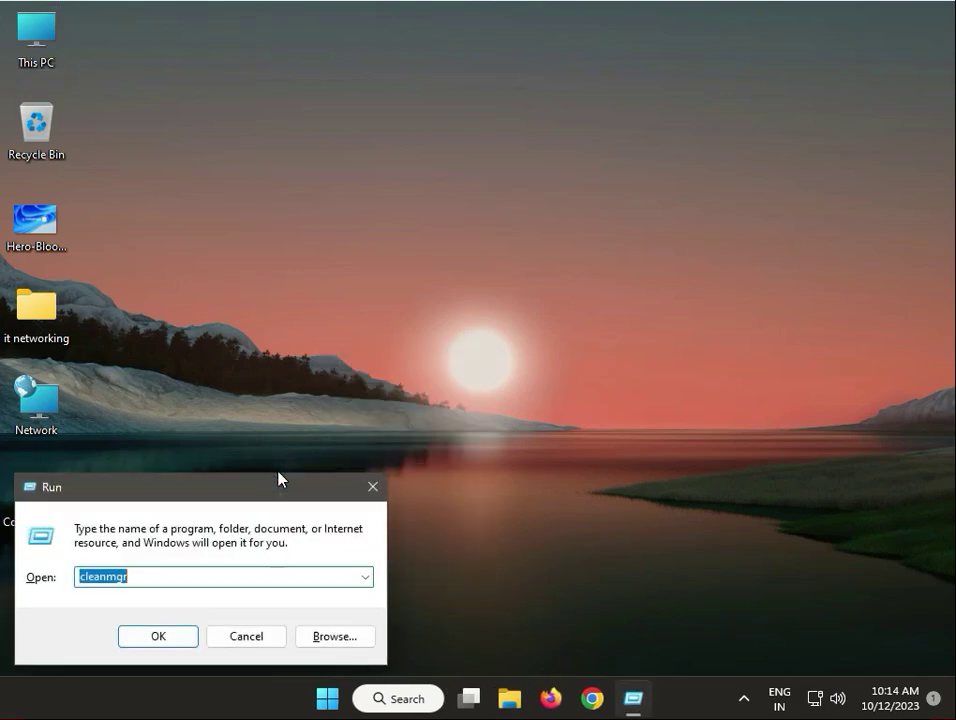
type("%")
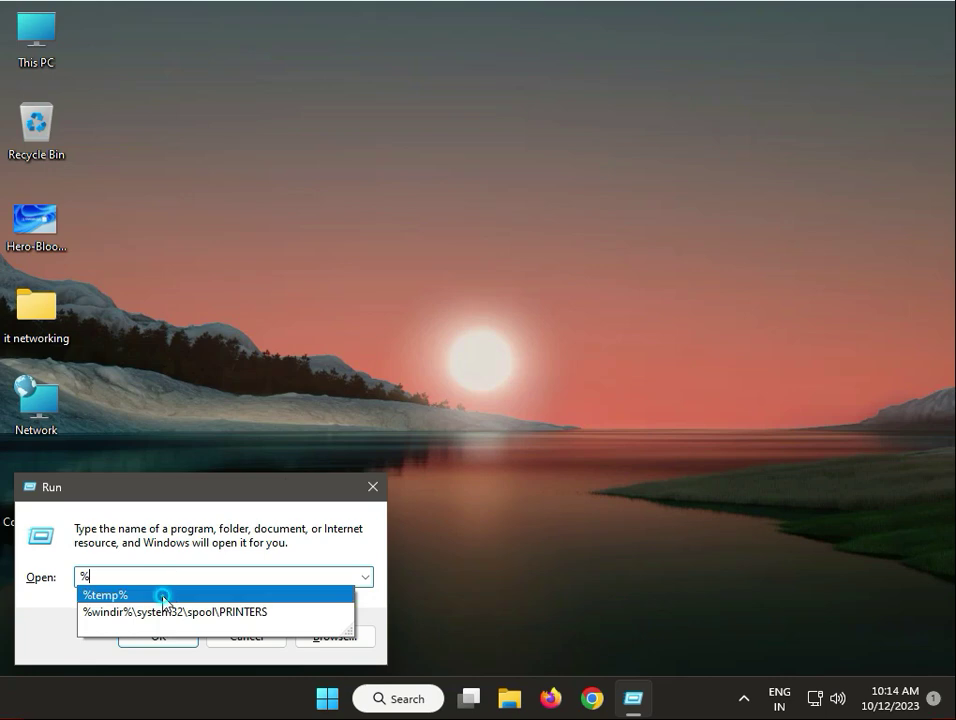
left_click(165, 602)
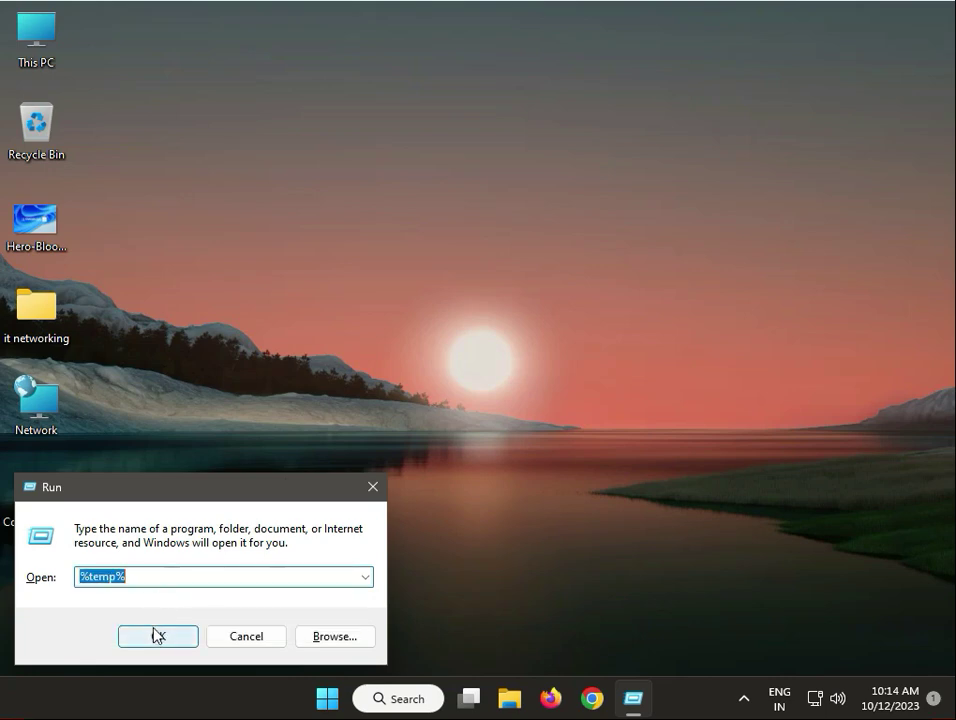
left_click(157, 635)
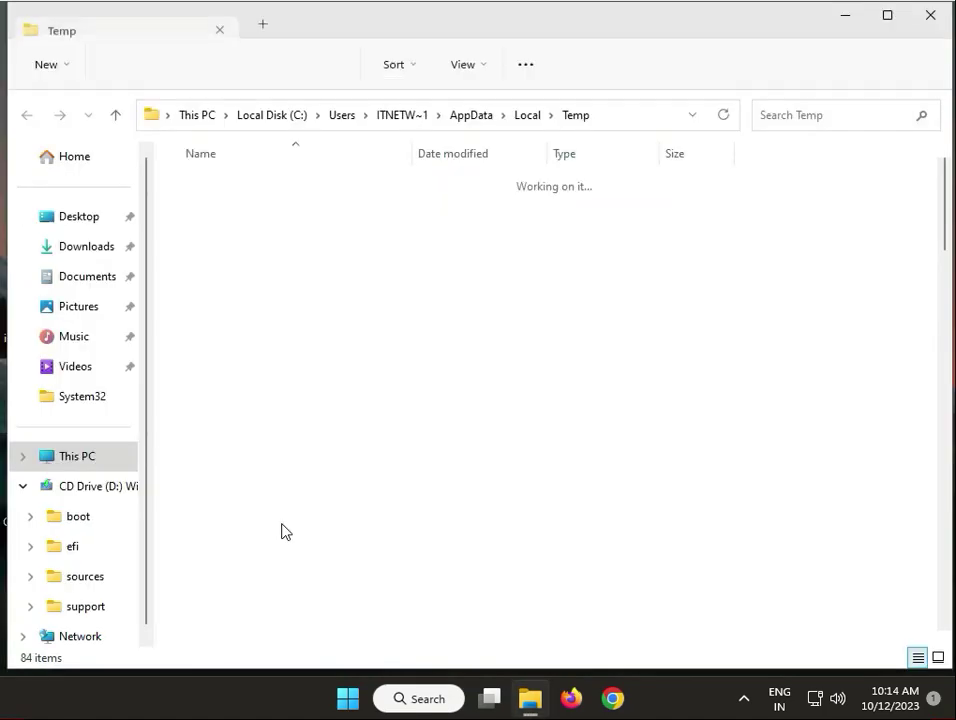
- Permanently delete all 84 Temp items, skipping files in use, then close the folder
left_click(289, 503)
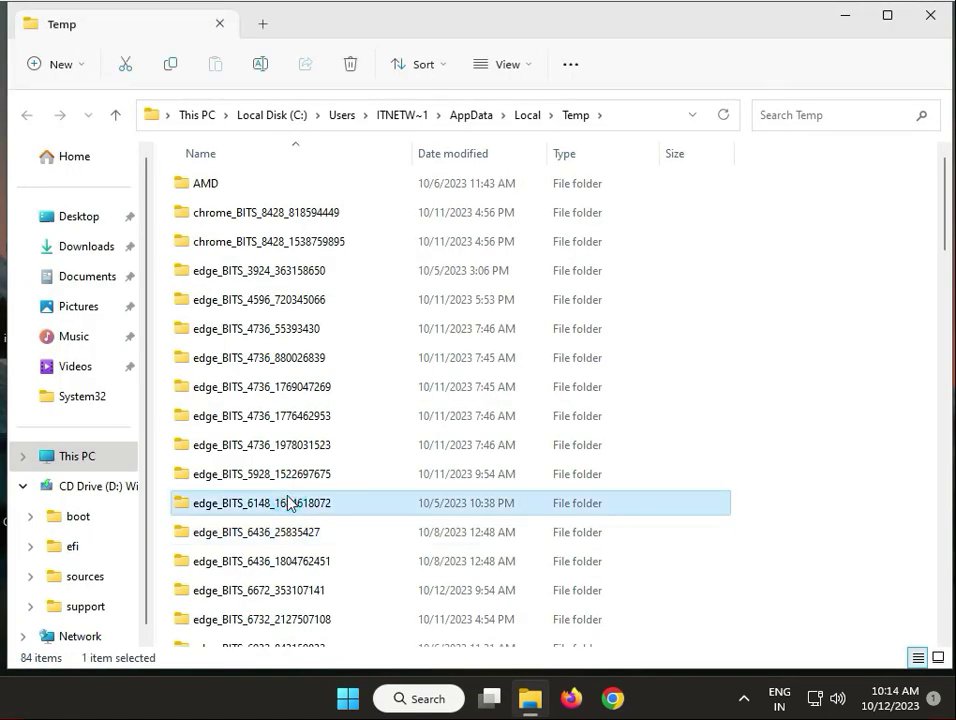
key("ctrl+a")
key("shift+Delete")
key("Return")
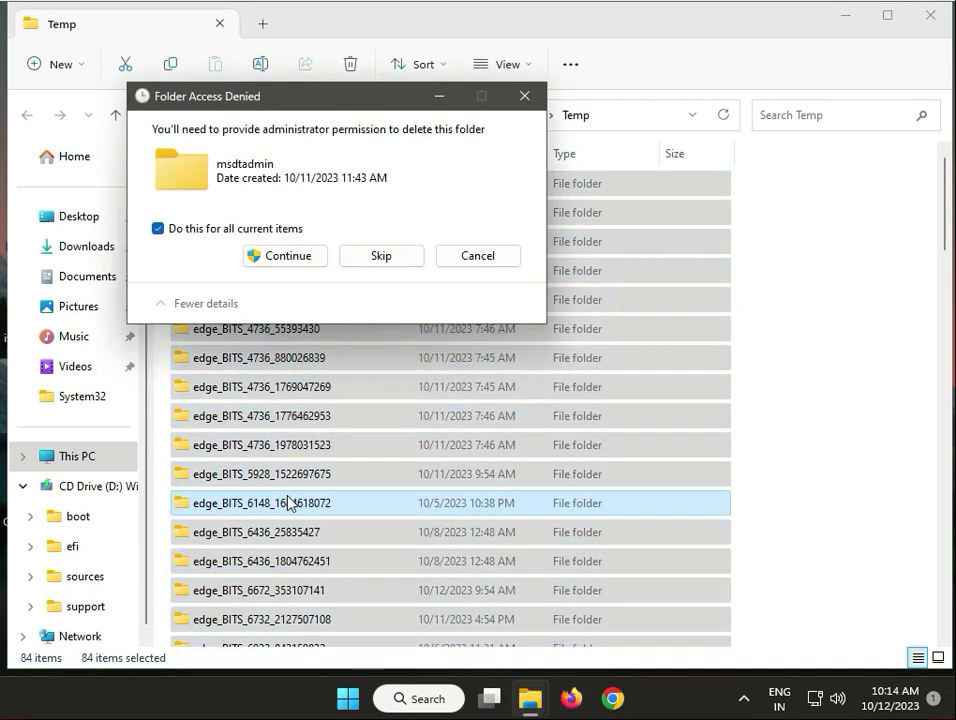
left_click(257, 255)
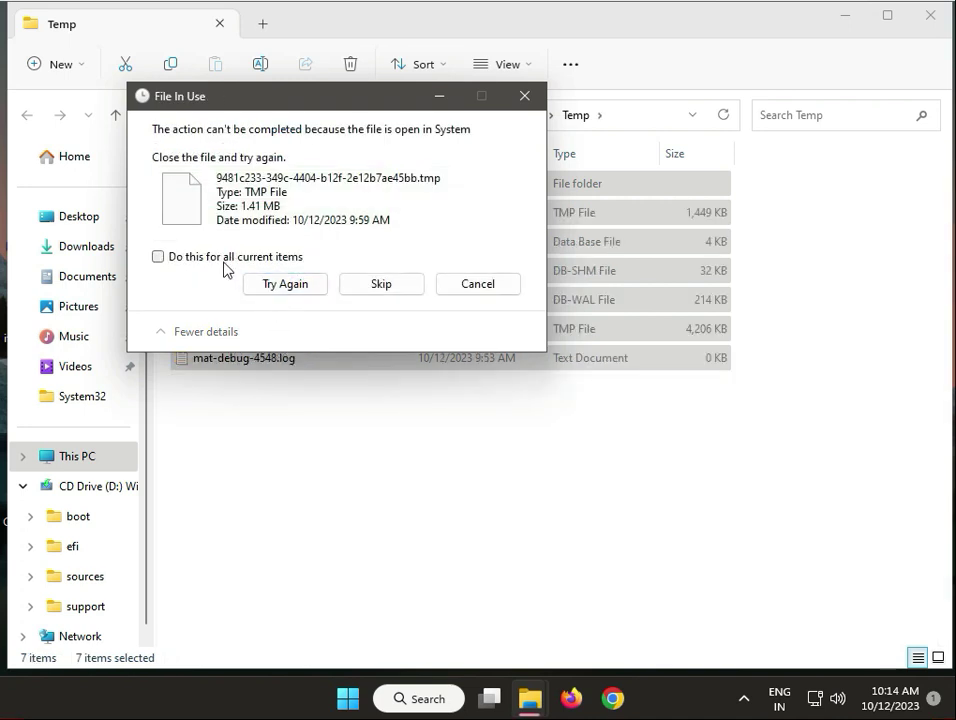
left_click(225, 265)
left_click(355, 284)
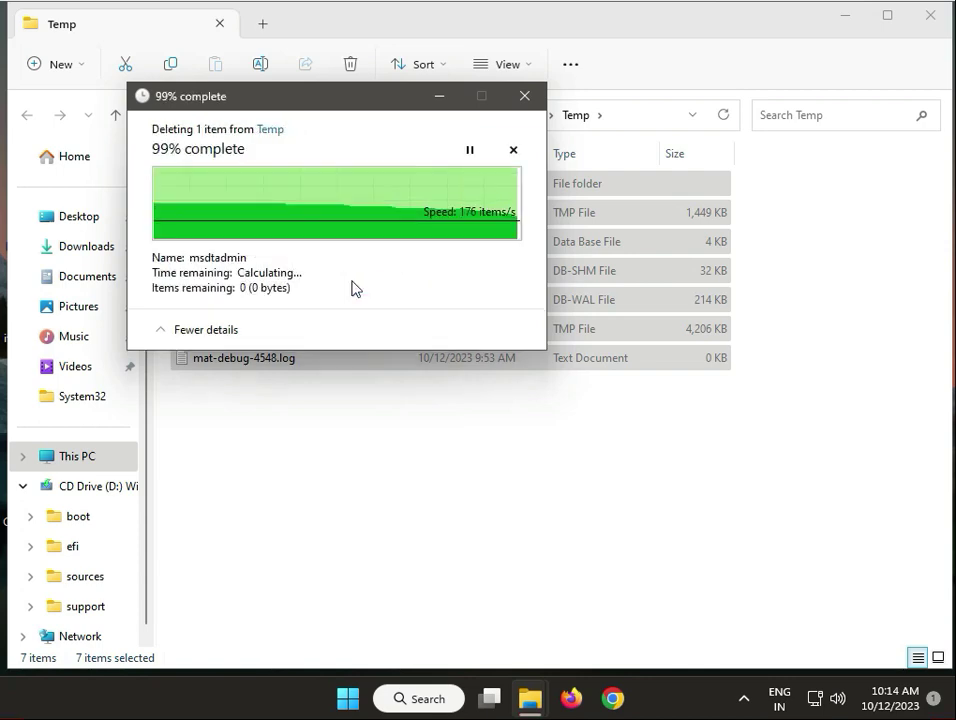
left_click_drag(361, 377, 330, 190)
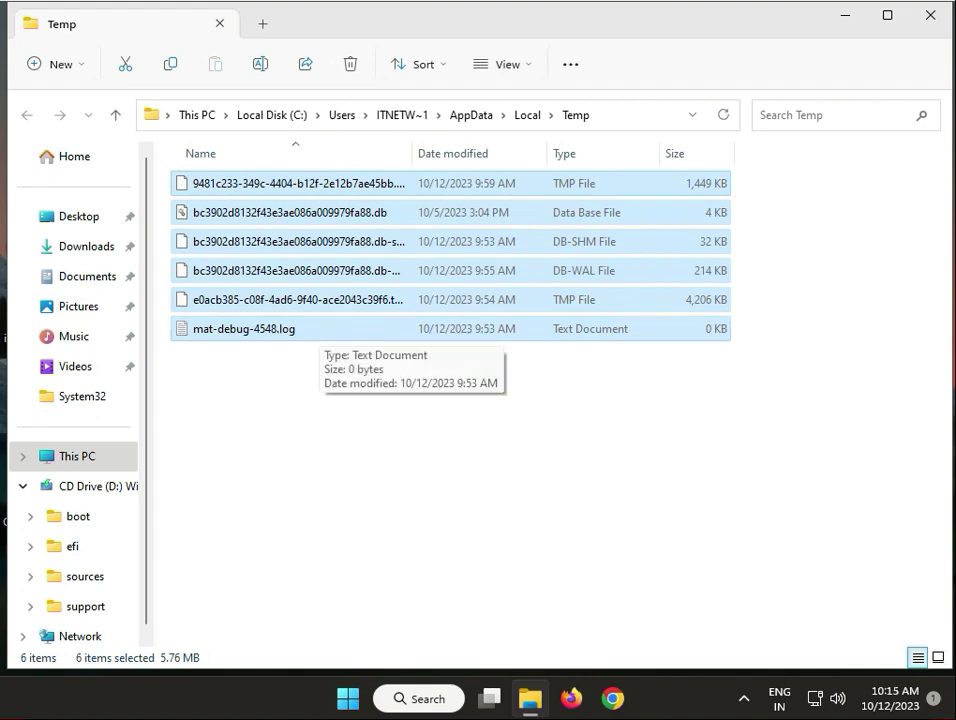
left_click(923, 24)
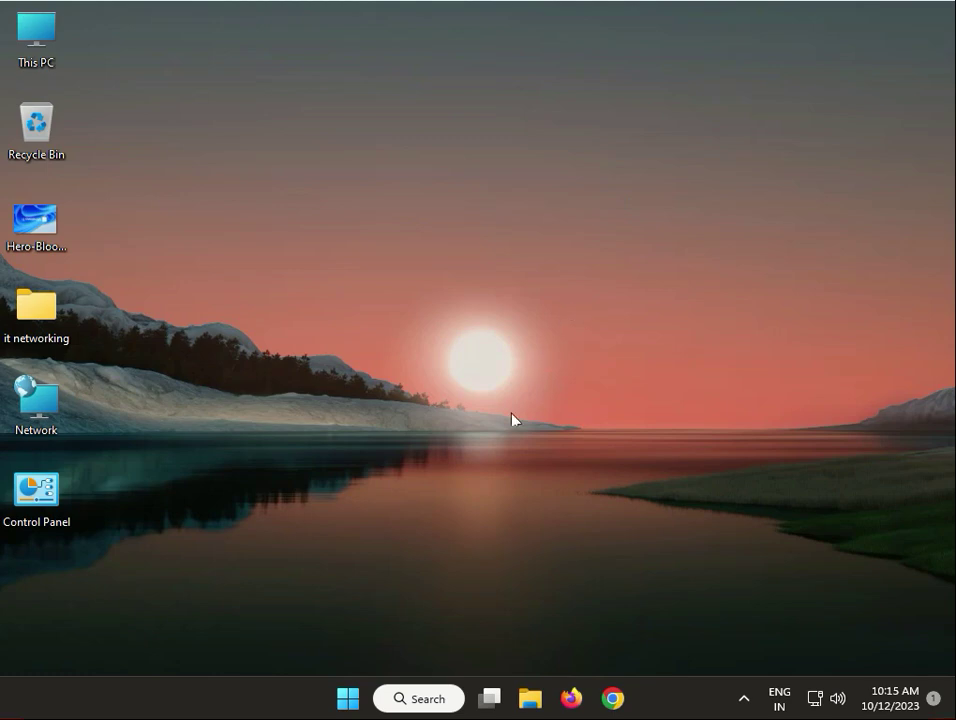
- Automatically search for a VBOX HARDDISK driver update, confirm the best driver is installed, and close
right_click(344, 703)
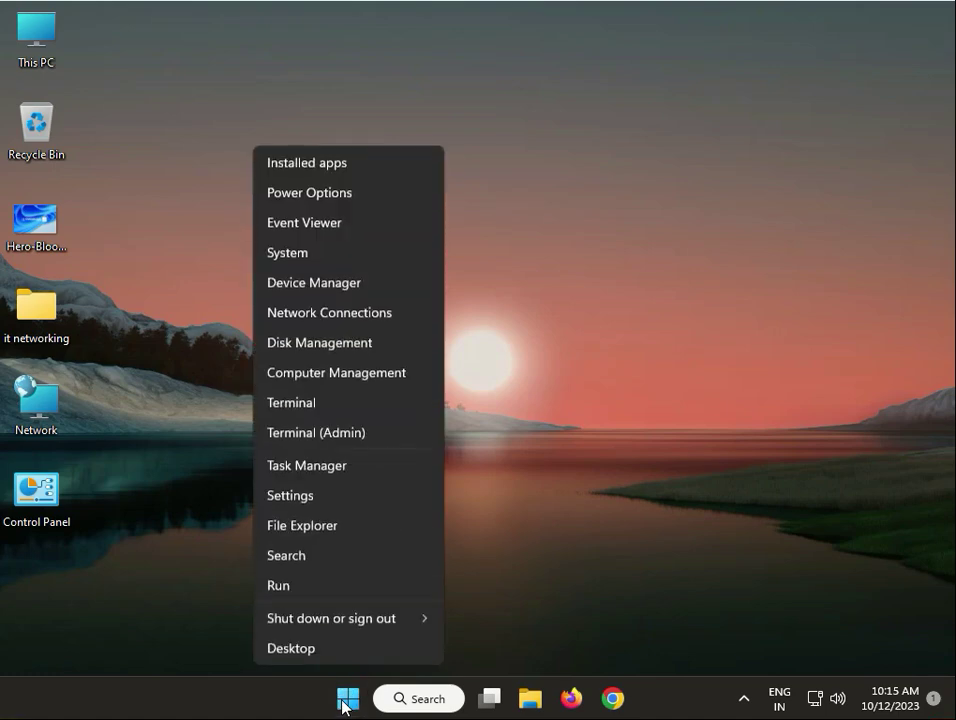
left_click(316, 285)
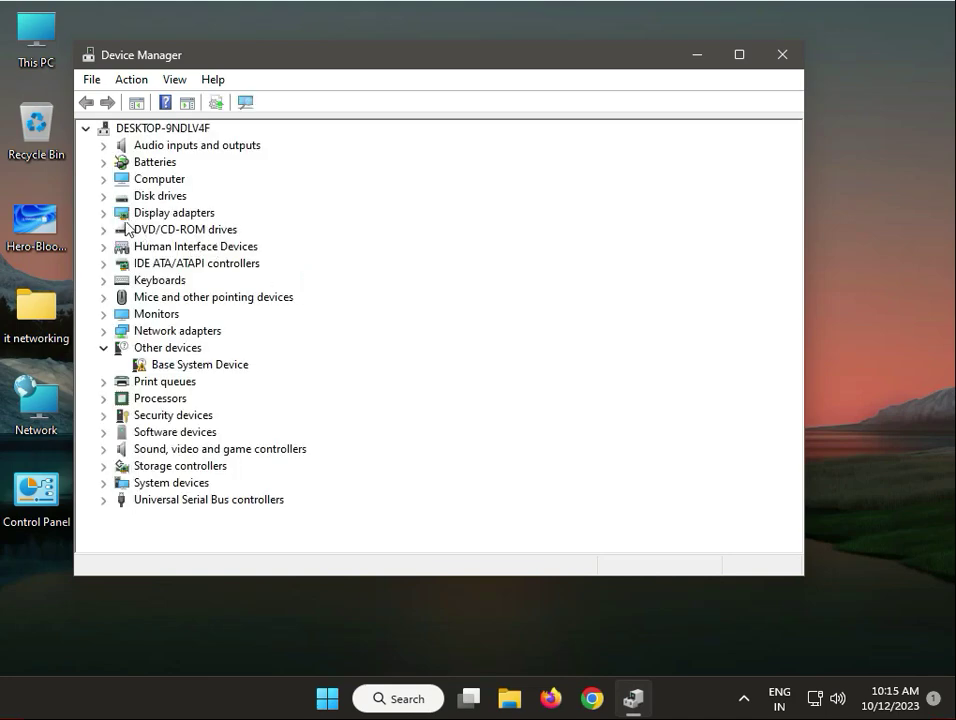
left_click(104, 213)
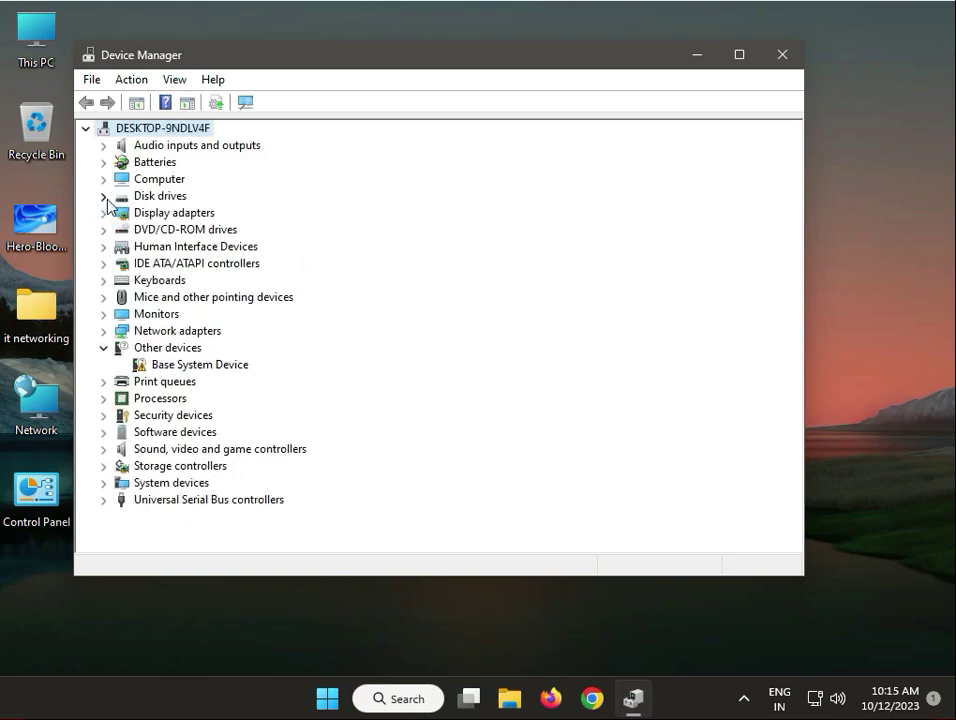
left_click(103, 196)
left_click(183, 213)
right_click(184, 214)
left_click(243, 225)
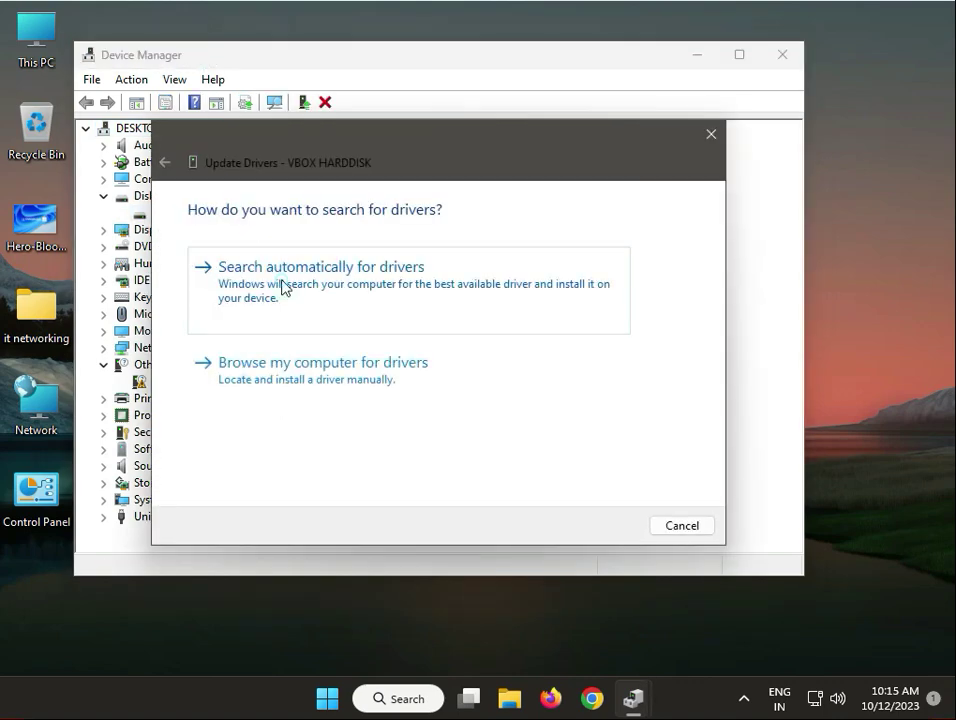
left_click(282, 288)
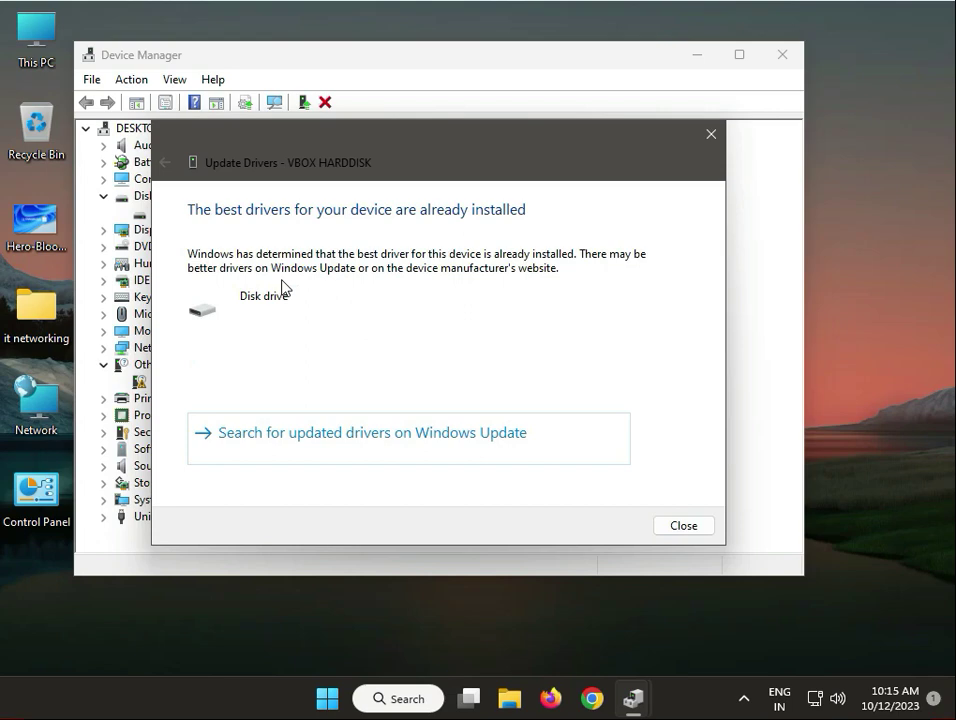
left_click(703, 532)
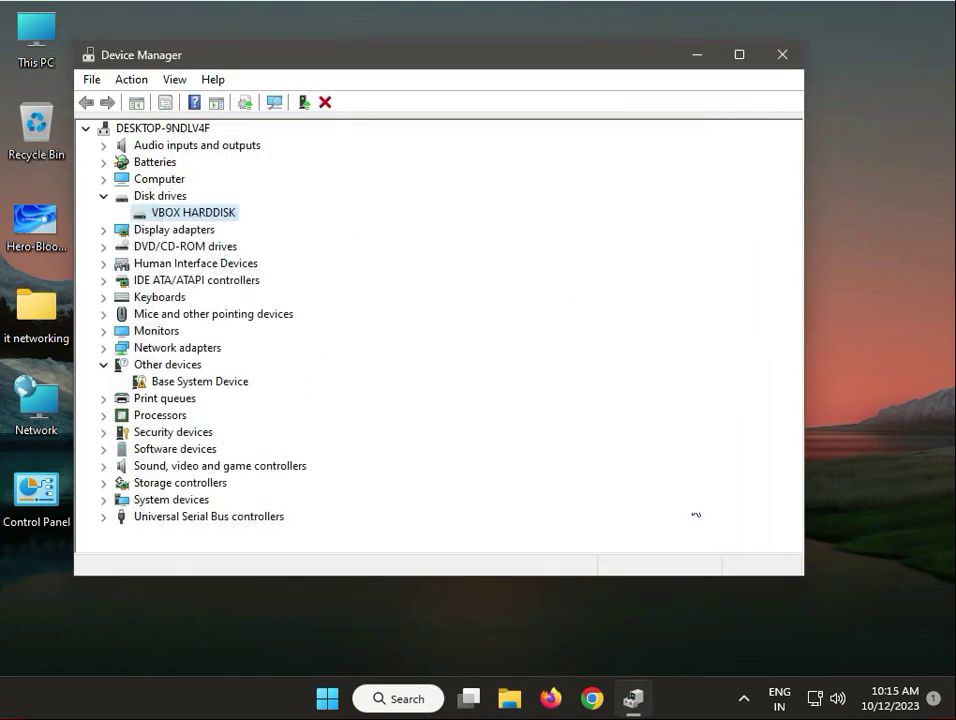
left_click(785, 57)
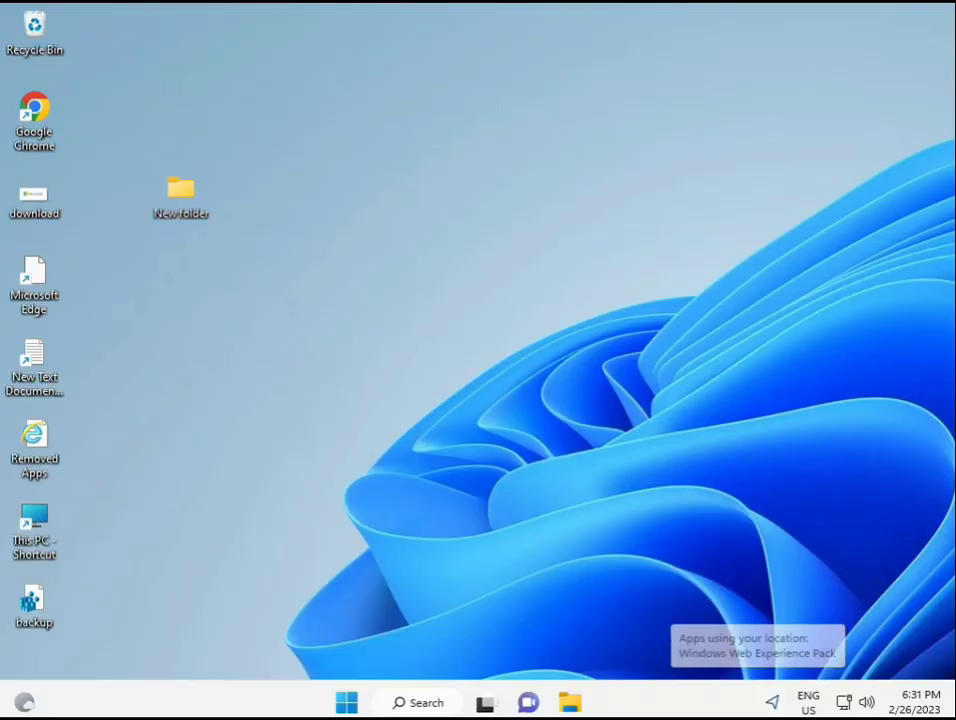
- Search for cmd and launch Command Prompt as administrator with Ctrl+Shift+Enter, accepting UAC
left_click(345, 703)
type("cmd")
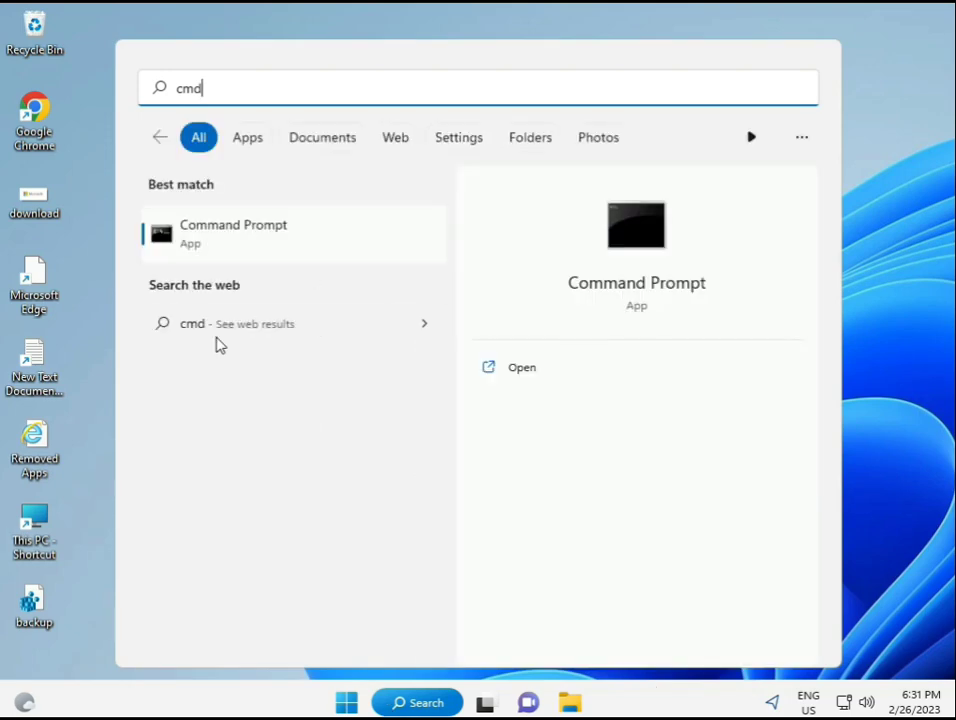
left_click(211, 234)
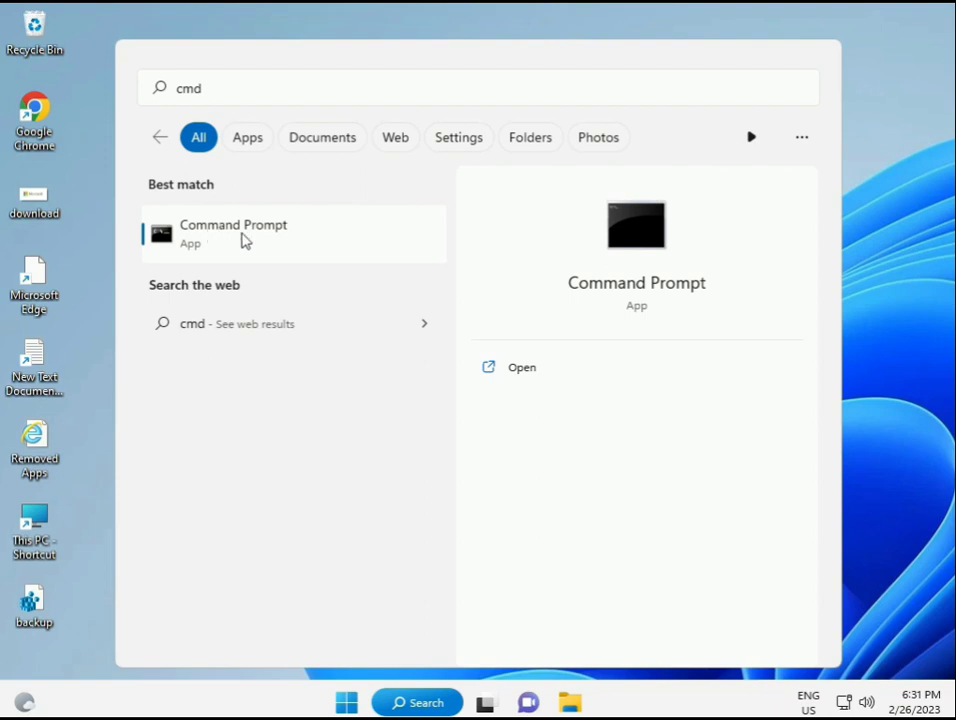
right_click(242, 240)
key("Escape")
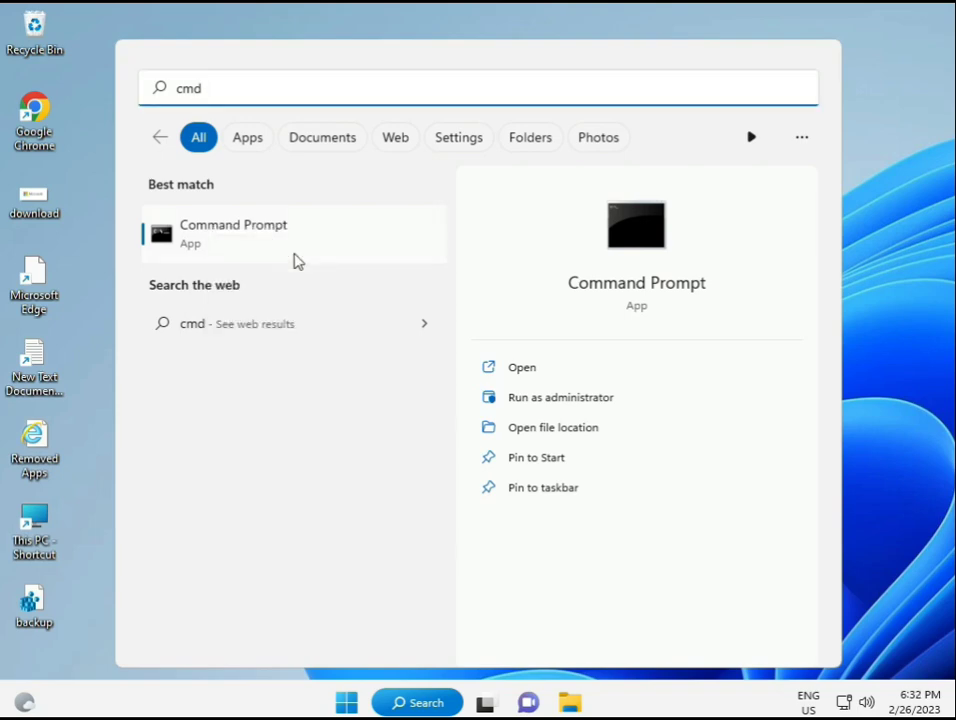
key("ctrl+shift+Return")
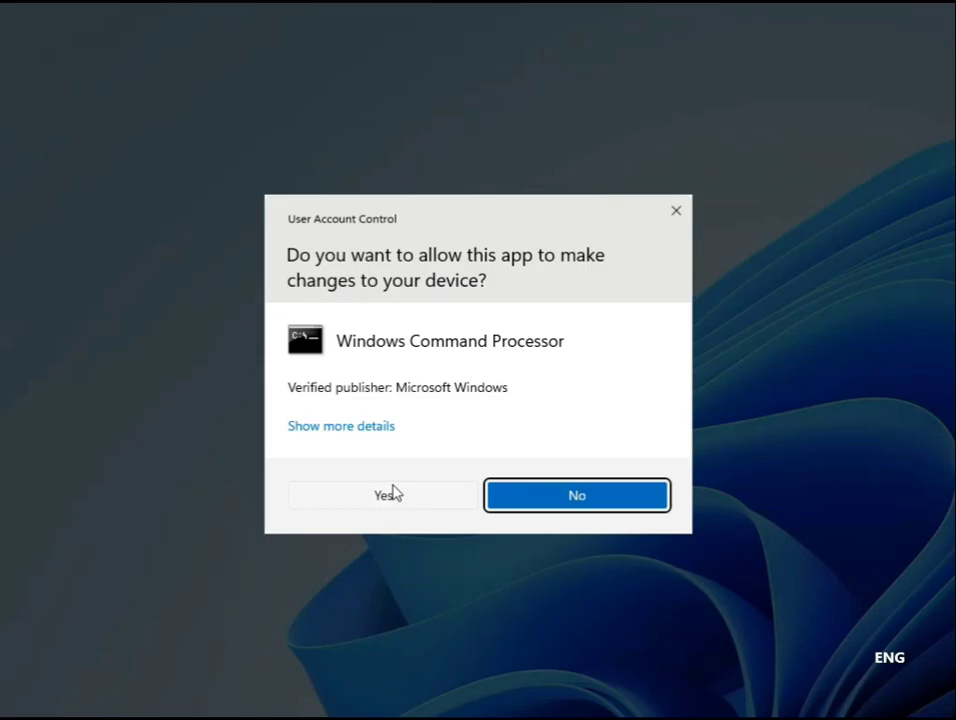
left_click(390, 494)
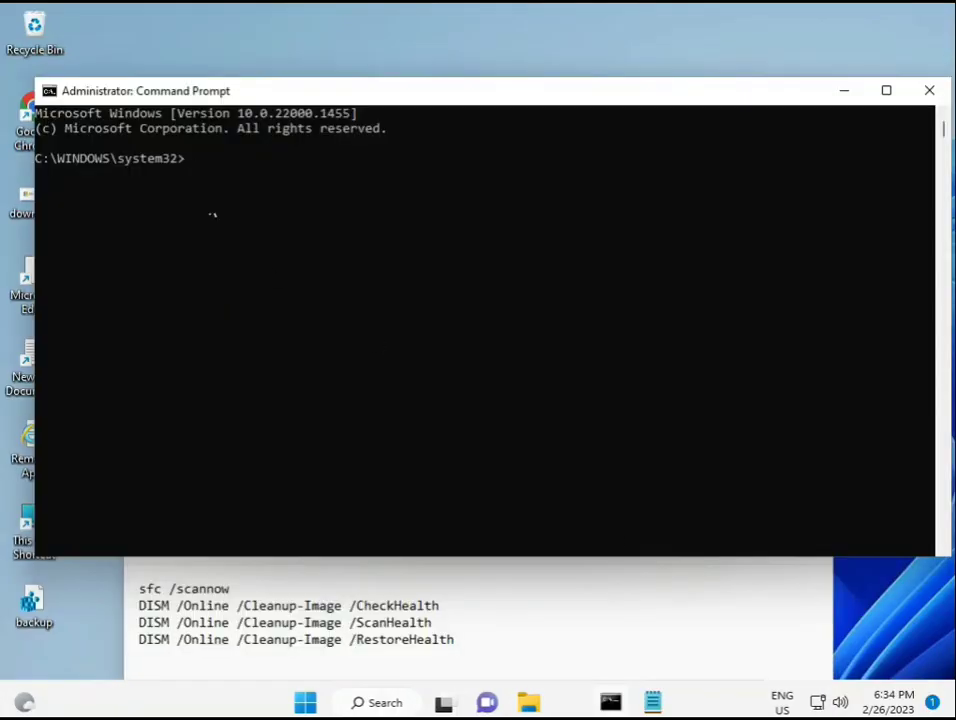
- Run sfc /scannow at the admin prompt until verification reaches 100% with no violations
left_click(247, 214)
type("sca")
key("BackSpace")
key("BackSpace")
key("BackSpace")
type("sfc /scannow")
key("Return")
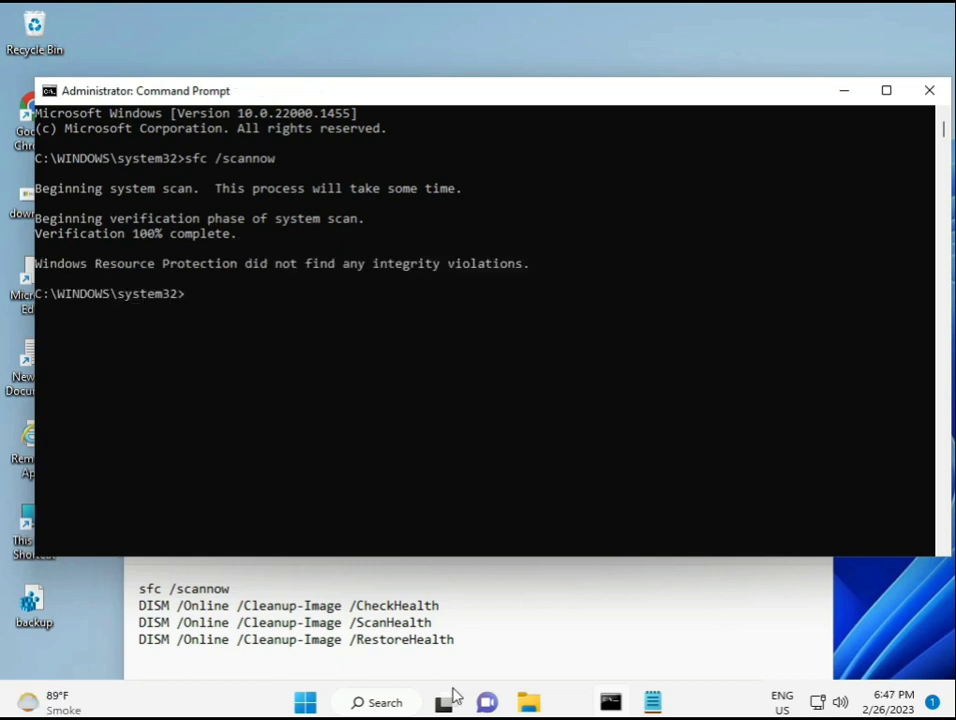
left_click_drag(138, 605, 448, 606)
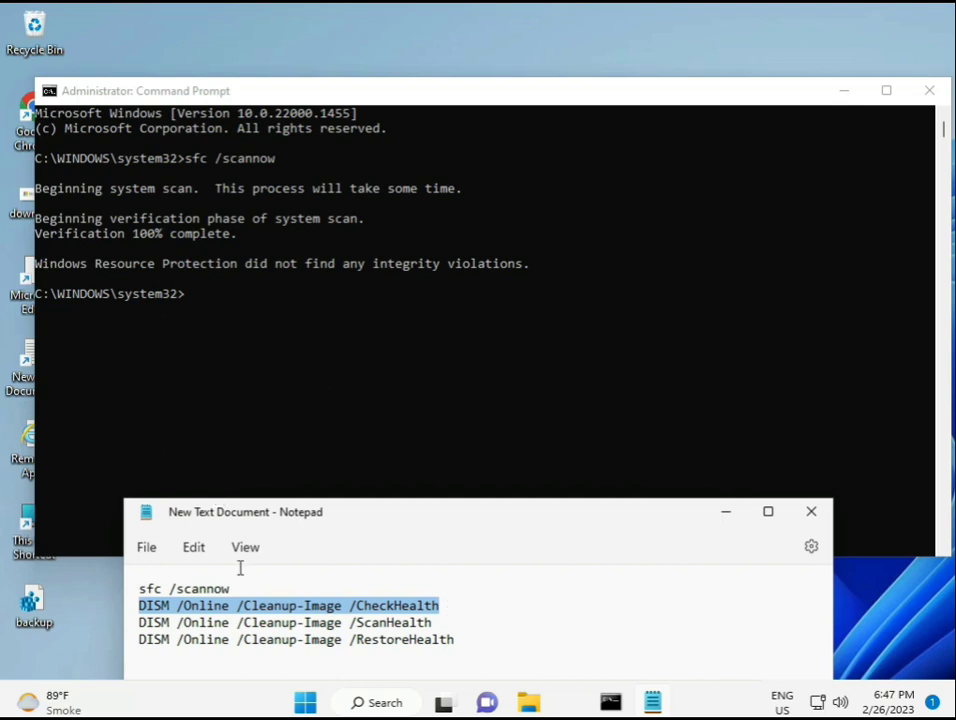
- Copy the DISM /Online /Cleanup-Image /CheckHealth line from the notes, paste it at the prompt and run it
right_click(254, 610)
left_click(300, 318)
left_click(192, 301)
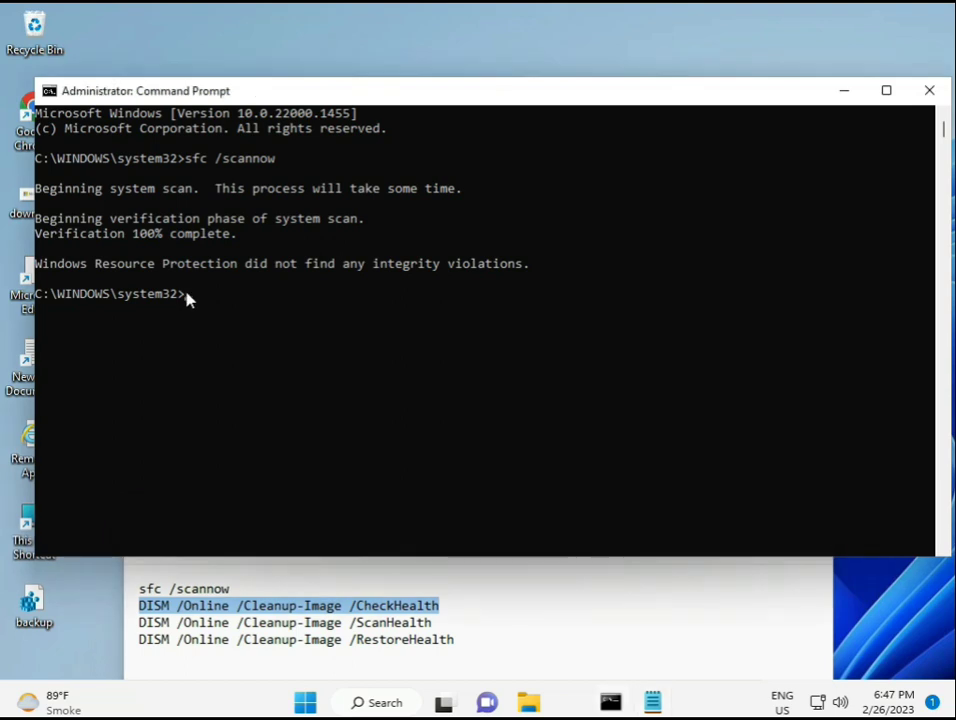
right_click(74, 92)
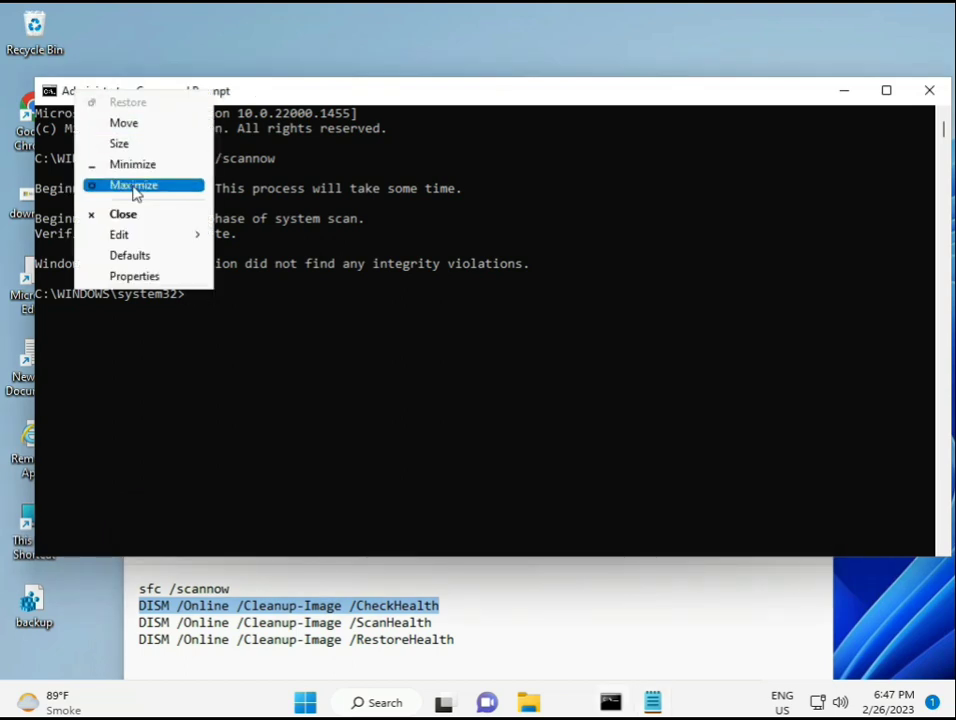
mouse_move(164, 235)
left_click(254, 277)
right_click(215, 395)
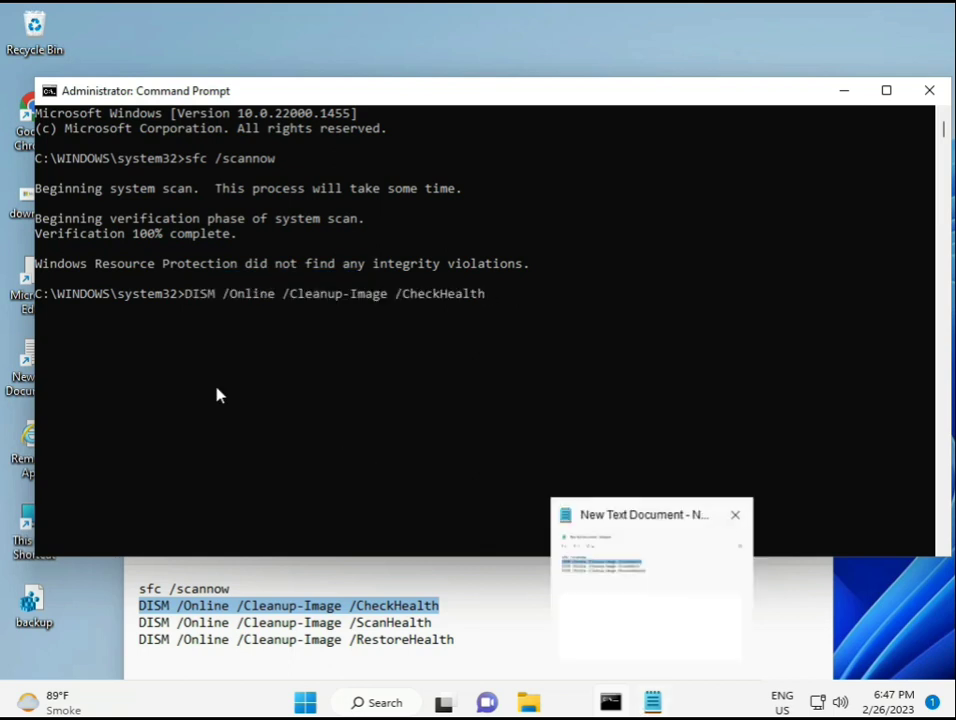
left_click(187, 301)
key("Return")
key("Return")
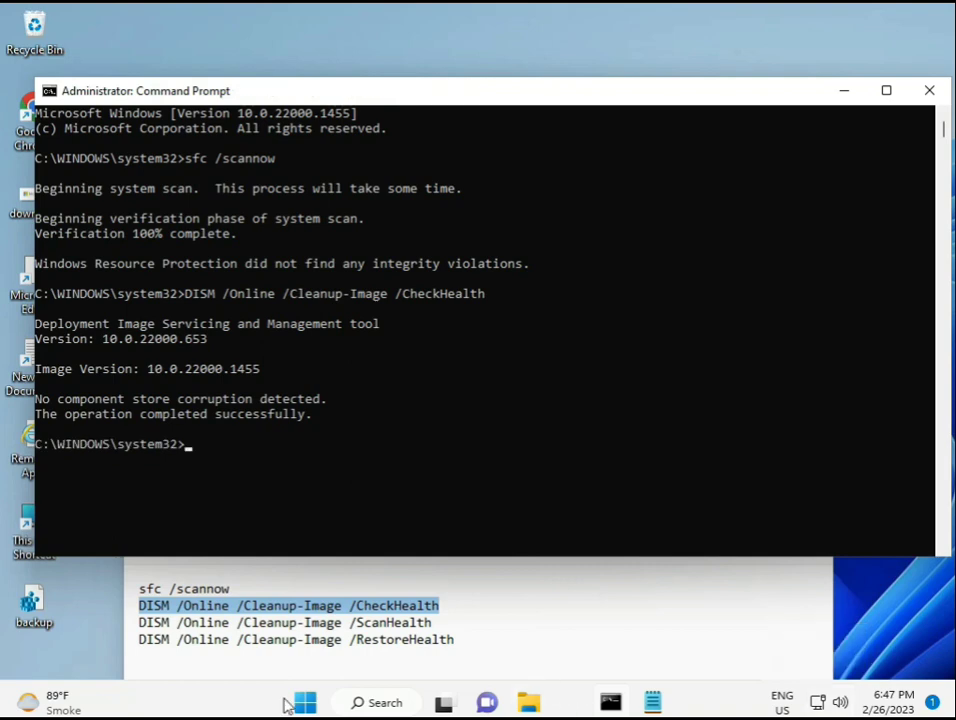
- Copy the DISM /Online /Cleanup-Image /ScanHealth line from the notes, paste it at the prompt and run it
left_click(130, 623)
left_click_drag(130, 623, 456, 623)
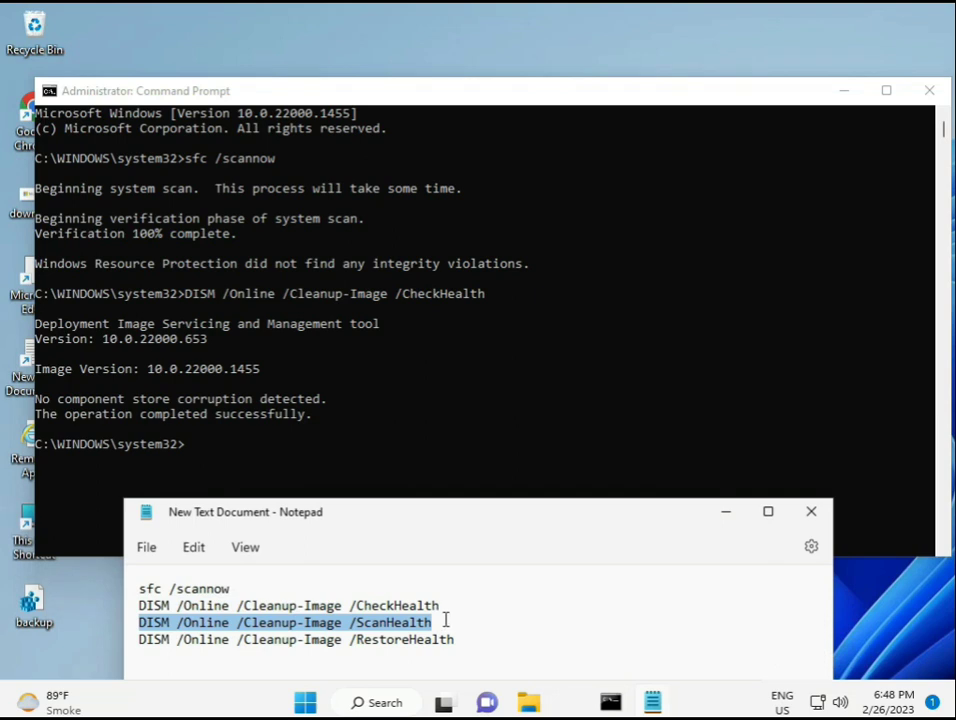
right_click(424, 625)
left_click(466, 348)
left_click(192, 452)
left_click(192, 450)
right_click(192, 452)
right_click(192, 452)
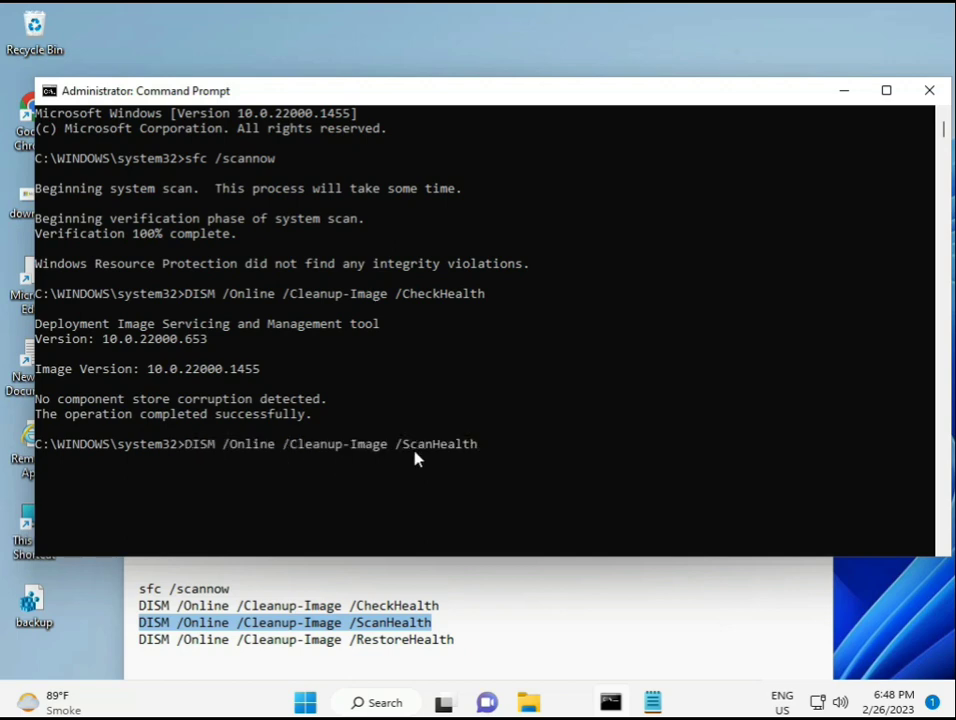
key("Return")
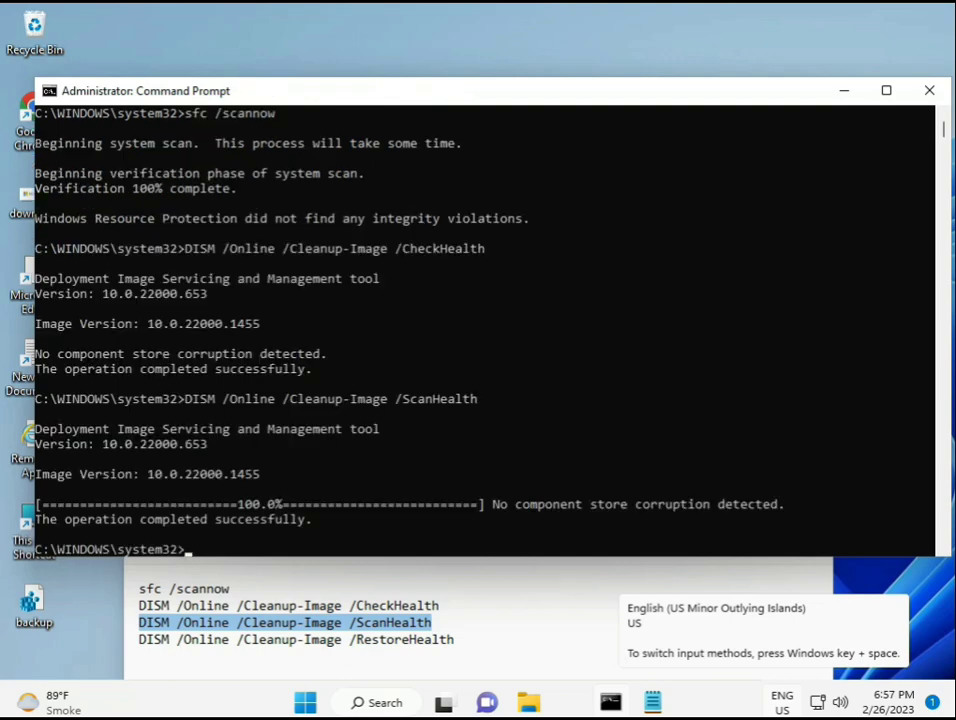
- Copy the DISM /Online /Cleanup-Image /RestoreHealth line from the notes and paste it at the prompt
left_click_drag(208, 520, 313, 527)
left_click(222, 637)
triple_click(228, 645)
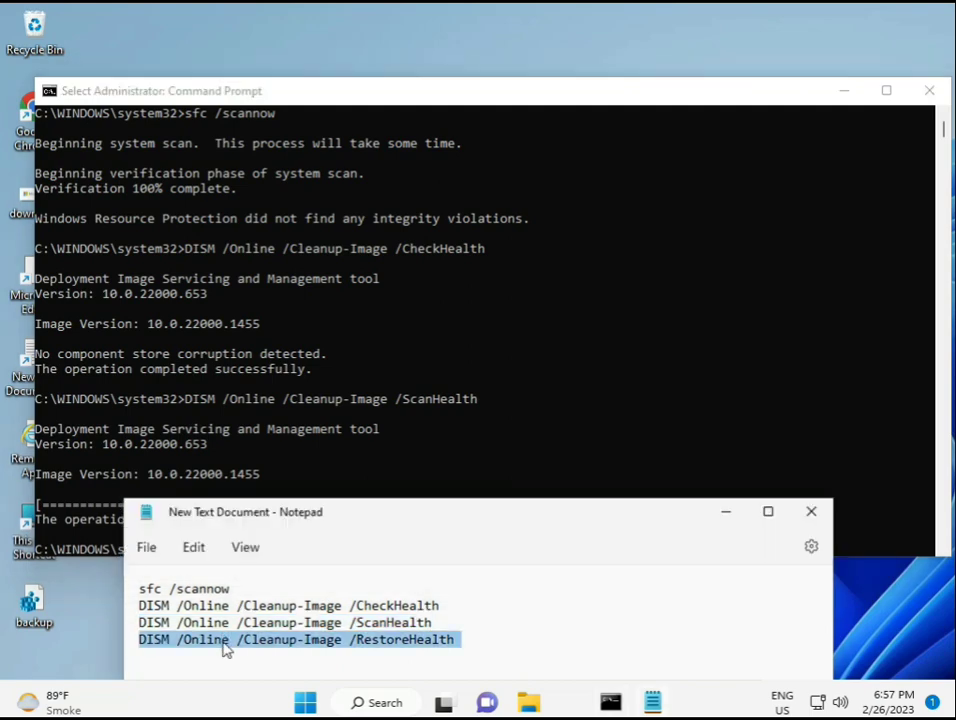
right_click(224, 645)
left_click(284, 364)
left_click(208, 494)
left_click(190, 548)
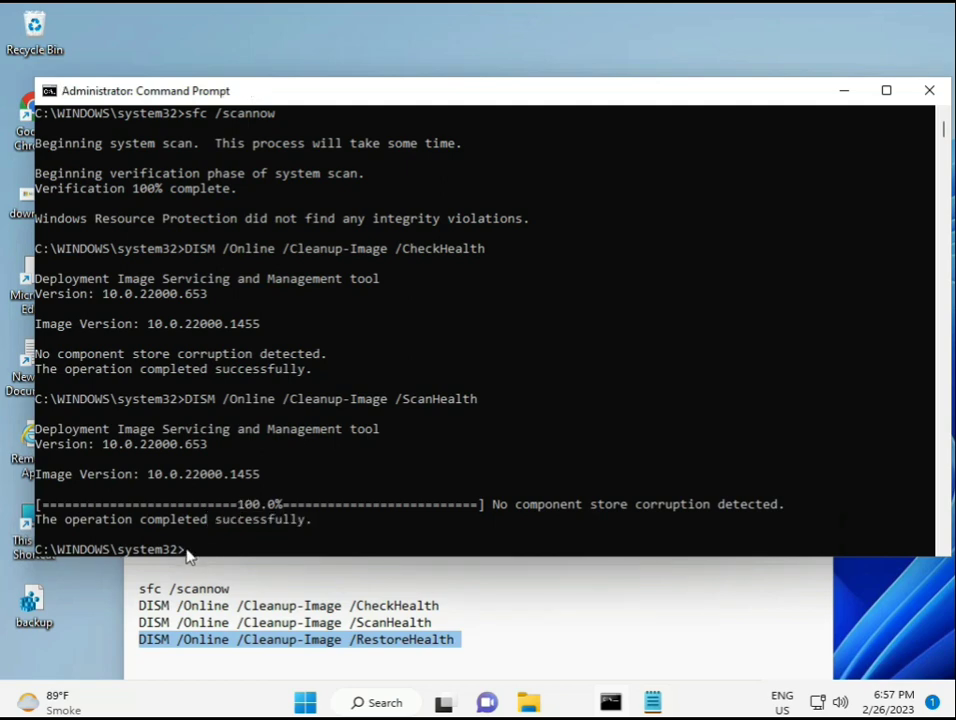
left_click(190, 556)
right_click(190, 556)
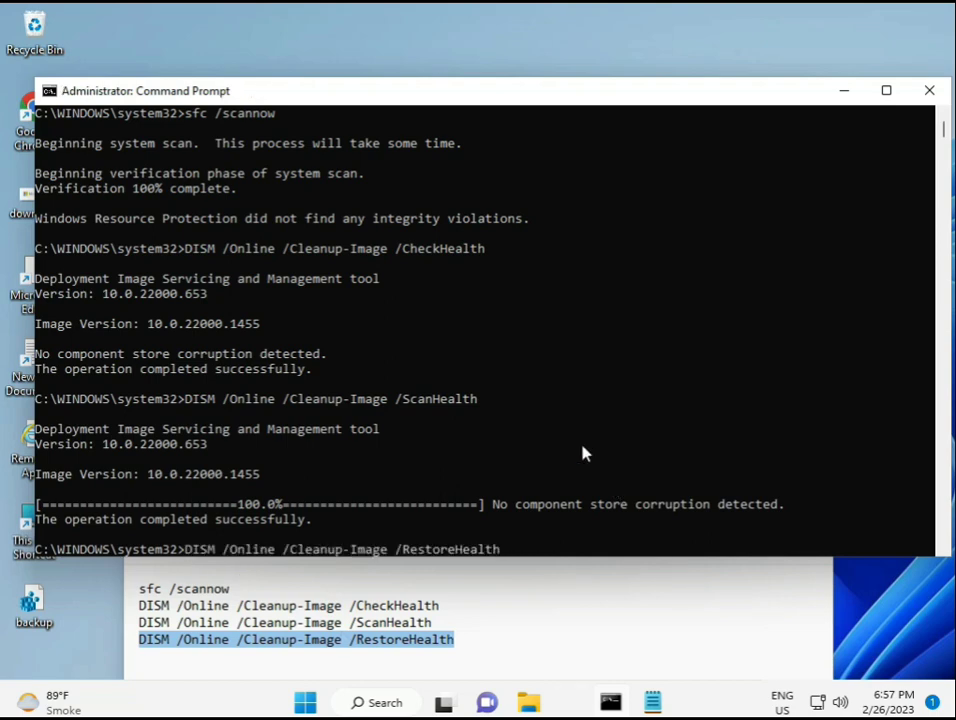
- Leave the console's selection mode and run the RestoreHealth repair
scroll(585, 453, "down", 10)
scroll(561, 469, "up", 10)
left_click_drag(949, 139, 947, 136)
left_click(188, 279)
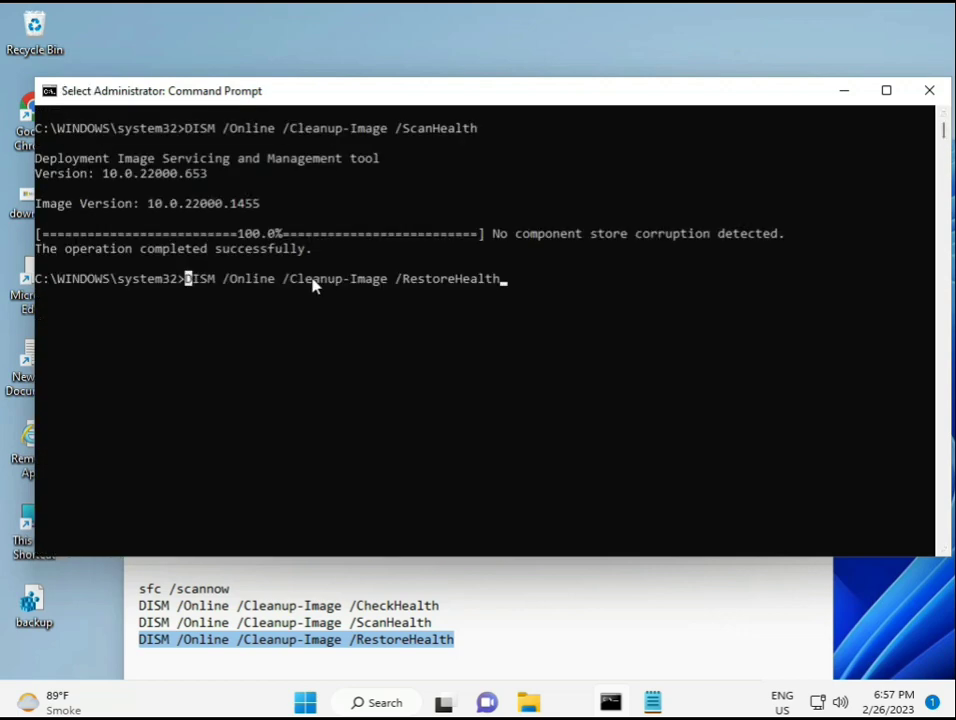
key("Escape")
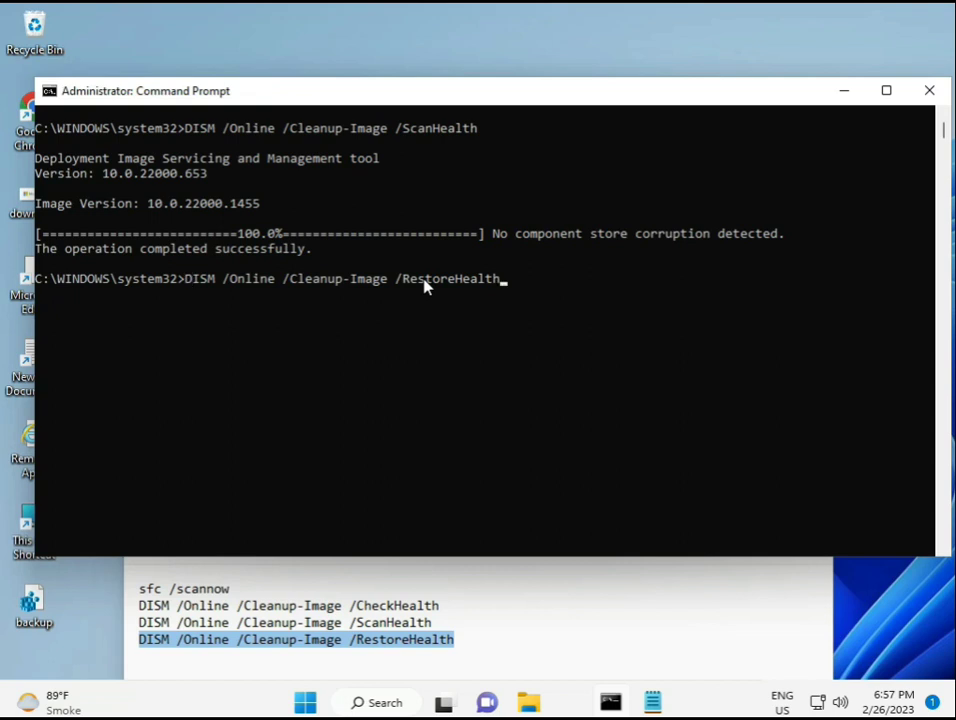
key("Return")
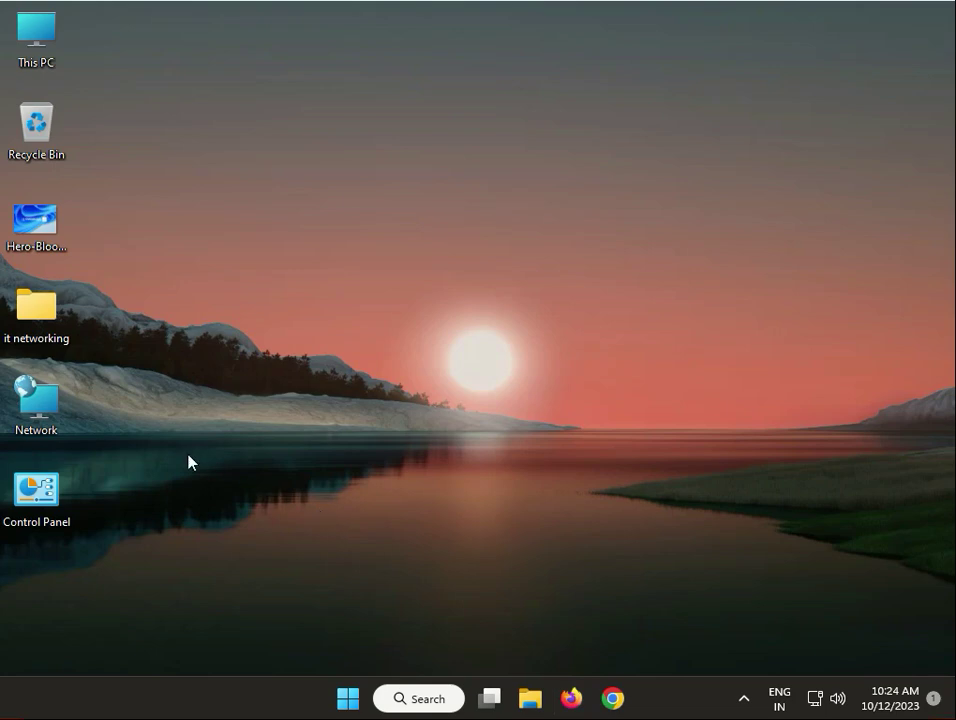
- Restart Windows from the Start menu's Power options
left_click(350, 710)
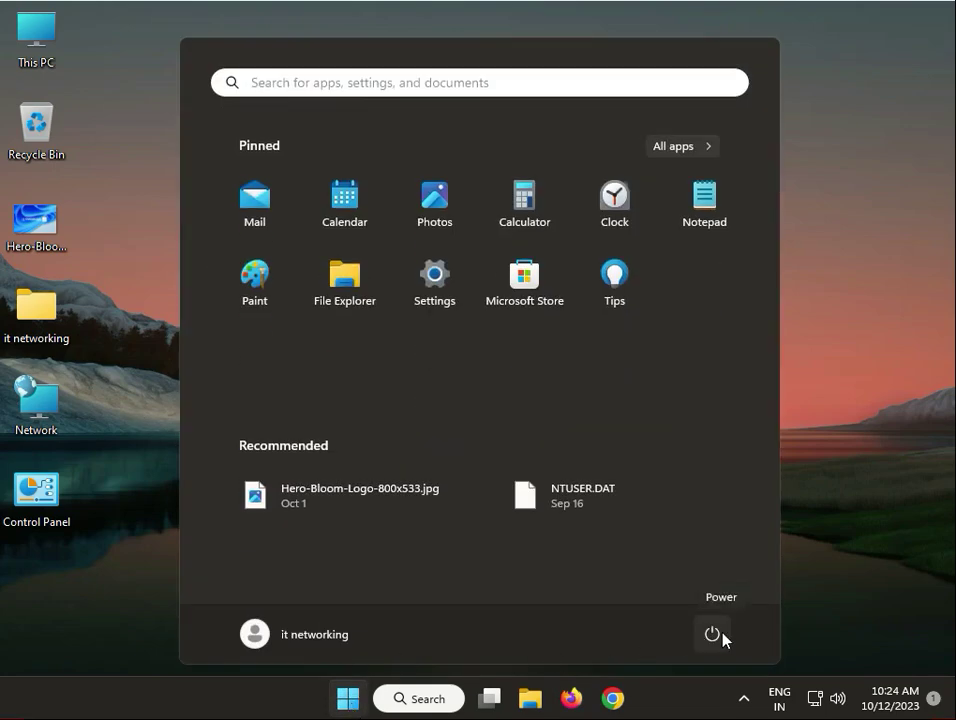
left_click(718, 636)
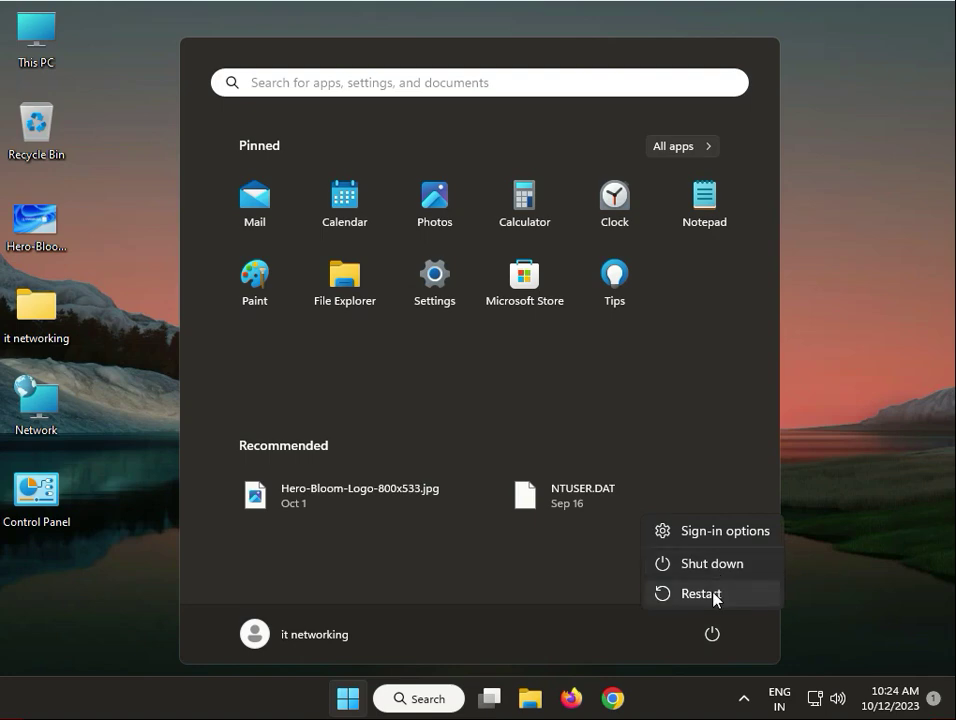
left_click(857, 425)
left_click(856, 425)
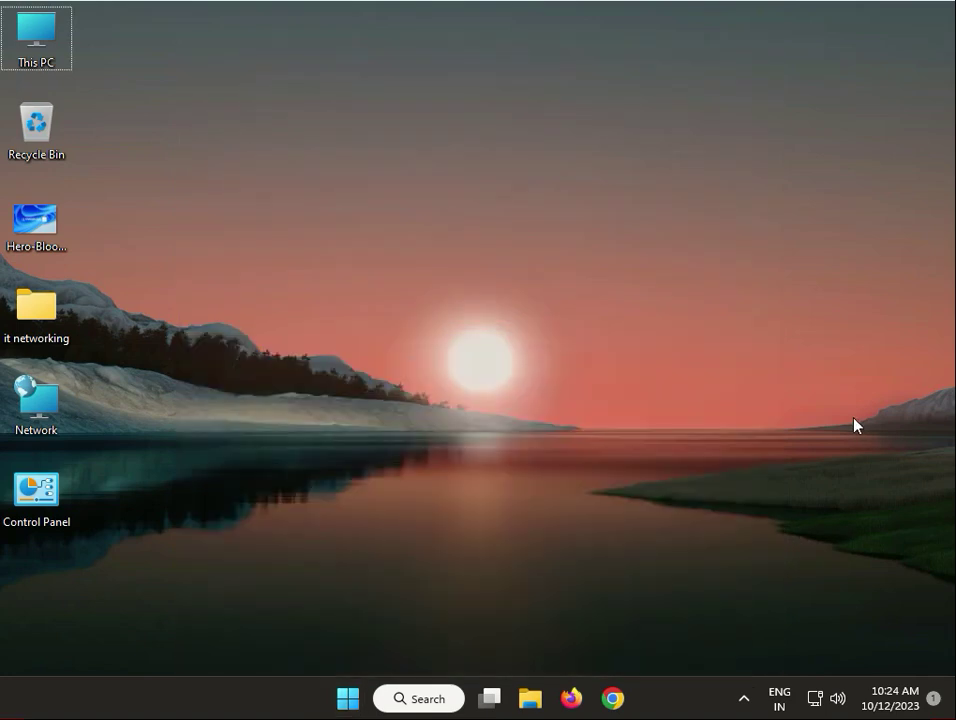